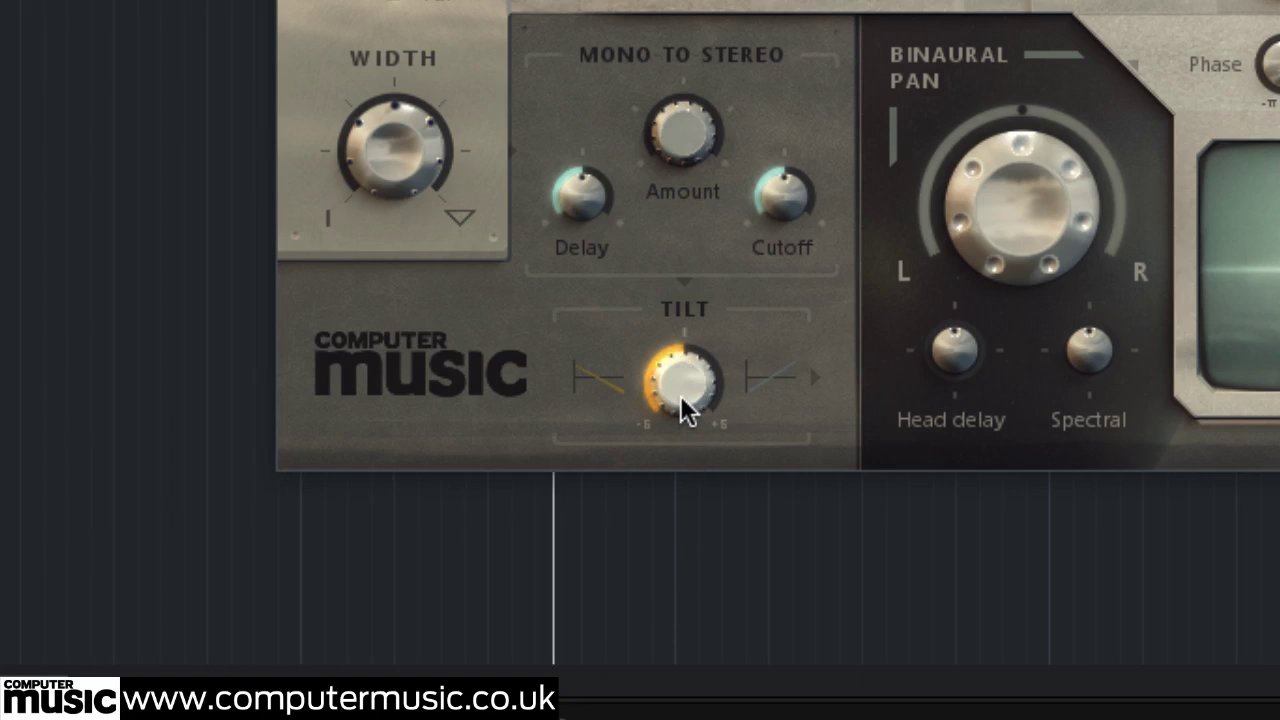
# Sweep the Tilt control across its negative and positive range and return it to neutral.
pyautogui.moveTo(683, 410); pyautogui.dragTo(688, 195)
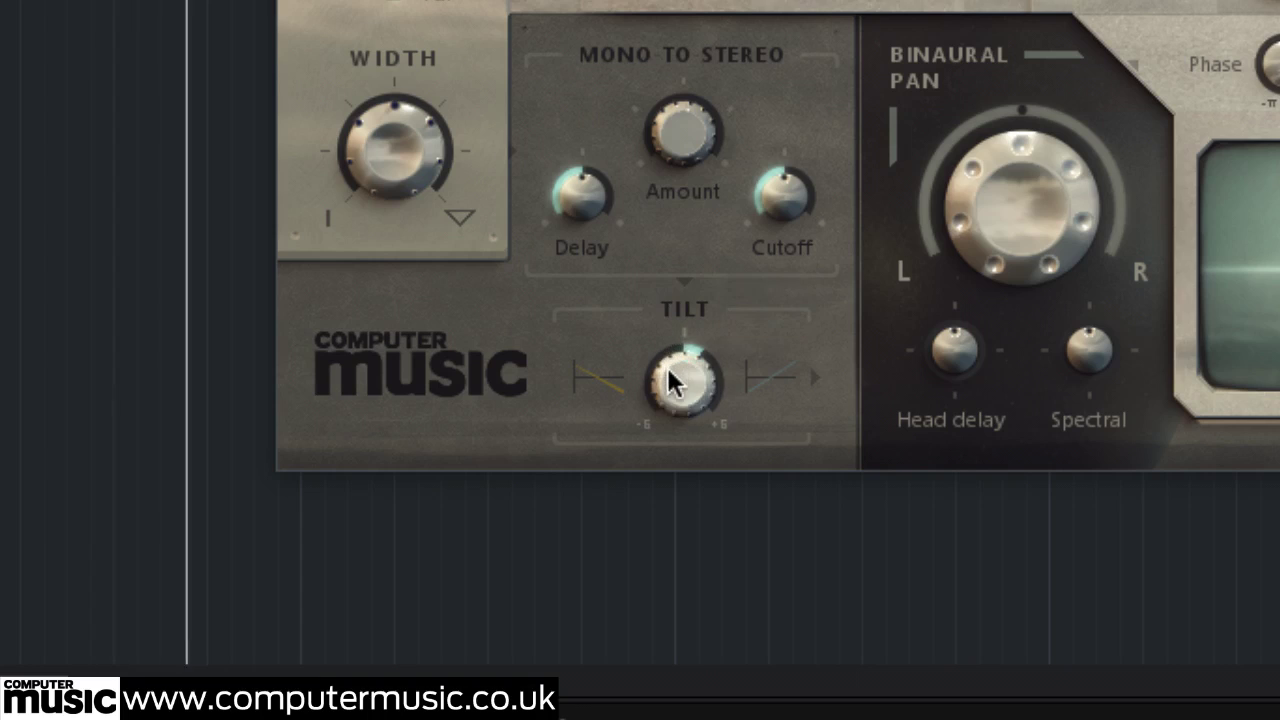
pyautogui.moveTo(670, 382); pyautogui.dragTo(678, 168)
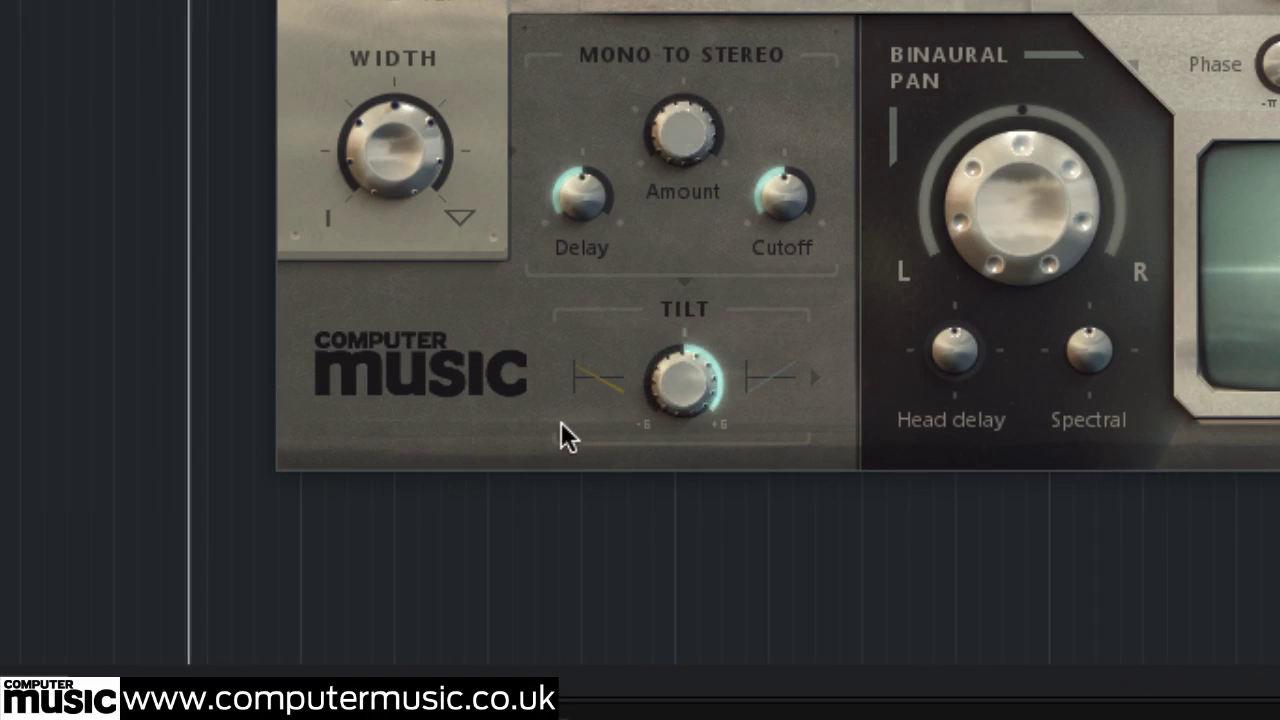
pyautogui.moveTo(648, 410); pyautogui.dragTo(684, 506)
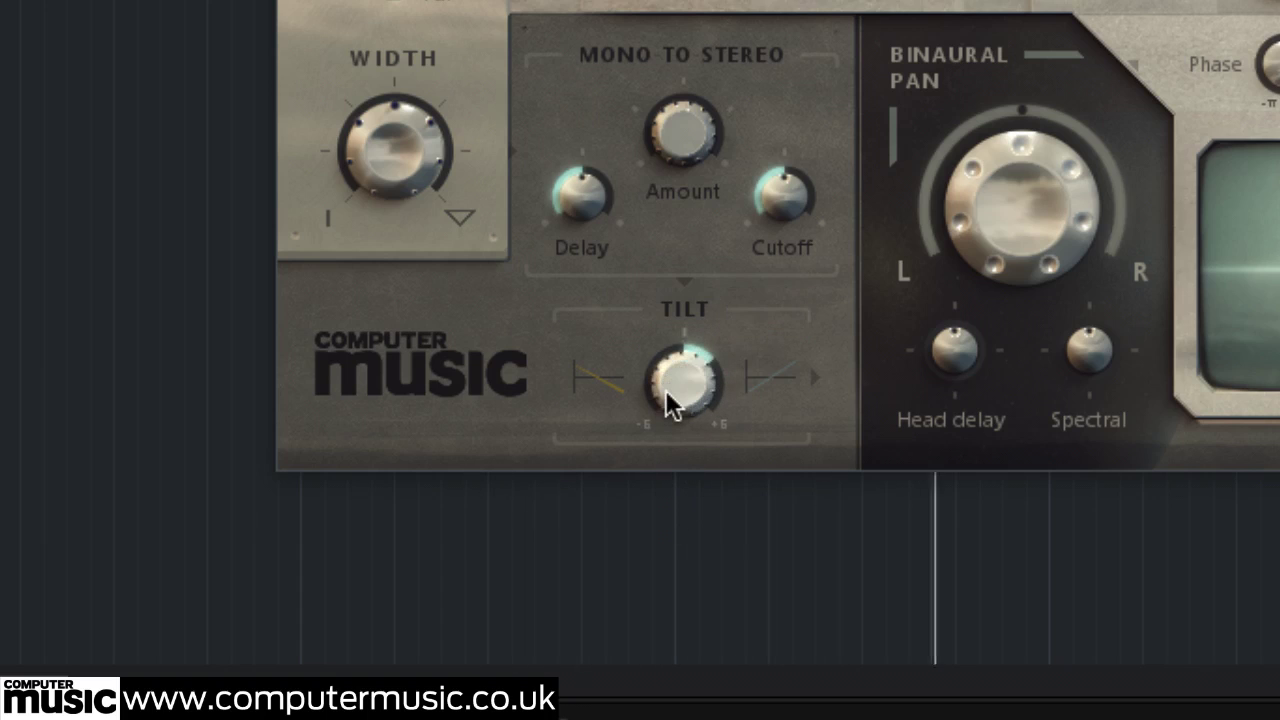
pyautogui.moveTo(665, 391); pyautogui.dragTo(626, 450)
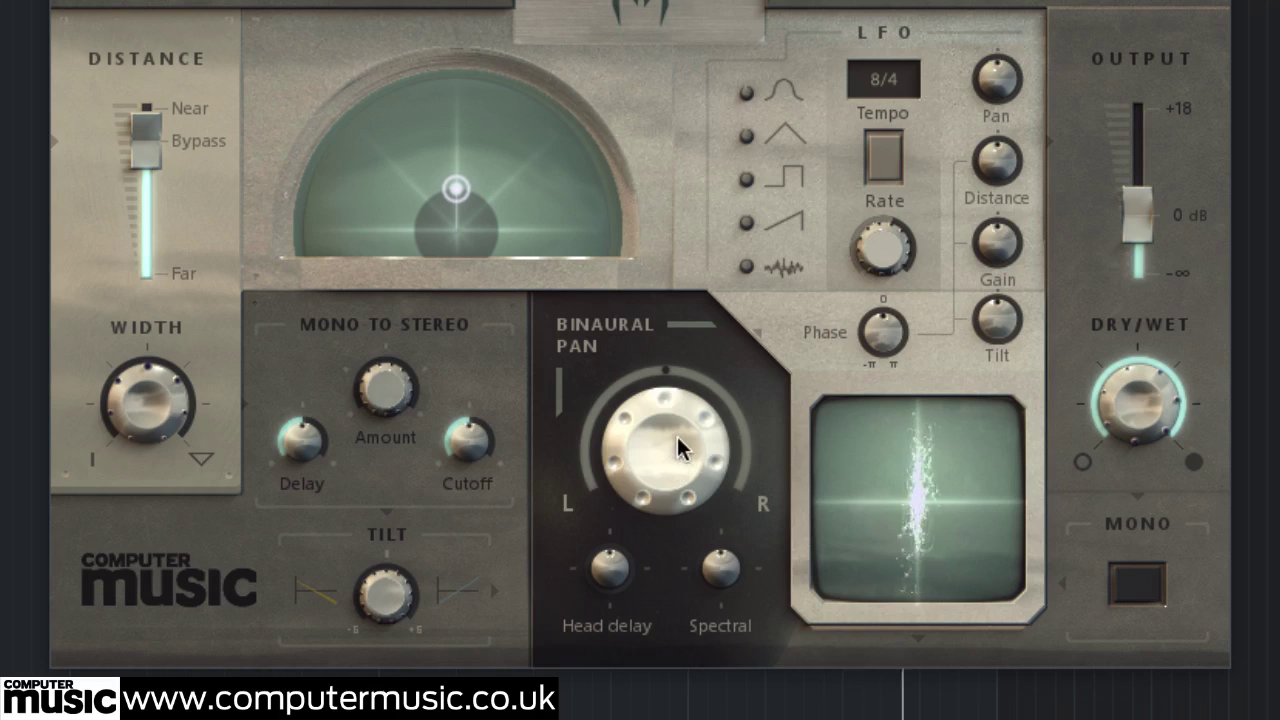
# Set the distance to -2.19 and sweep the binaural pan across both sides, settling at 30.74° to the right.
pyautogui.moveTo(677, 436); pyautogui.dragTo(663, 668)
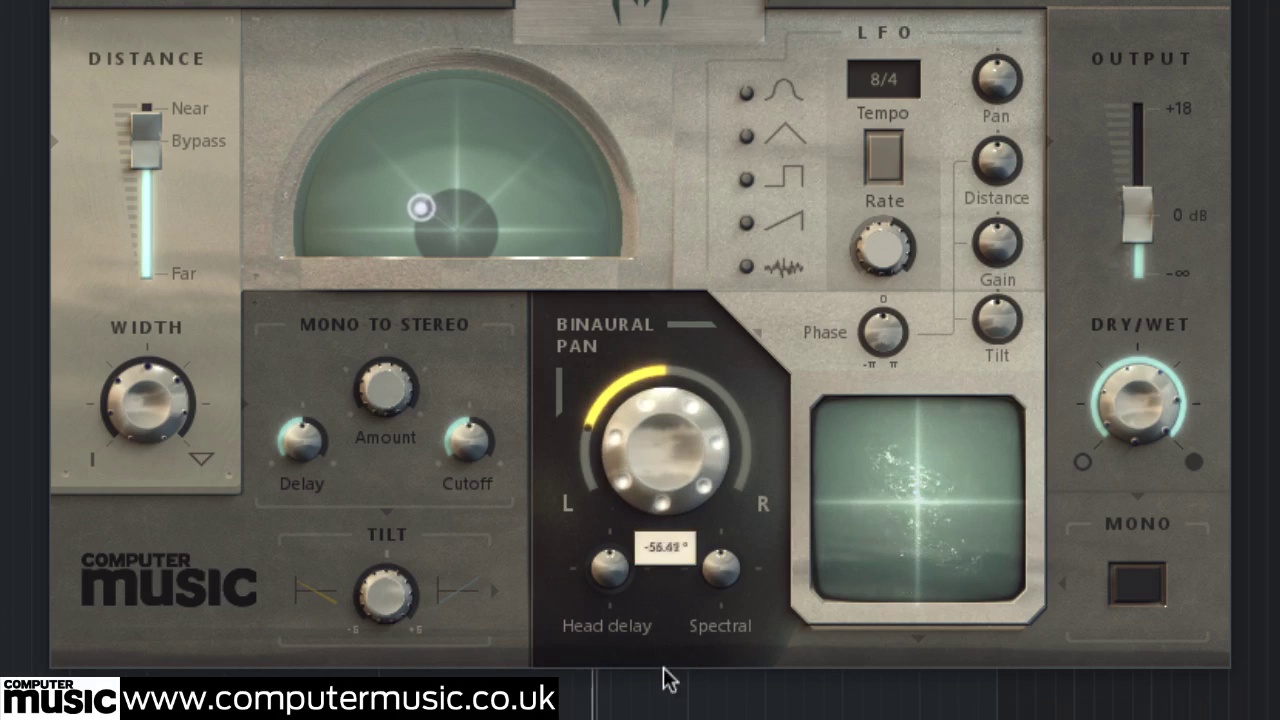
pyautogui.moveTo(162, 164)
pyautogui.mouseDown()
pyautogui.moveTo(156, 64)
pyautogui.moveTo(150, 241)
pyautogui.moveTo(160, 175)
pyautogui.mouseUp()
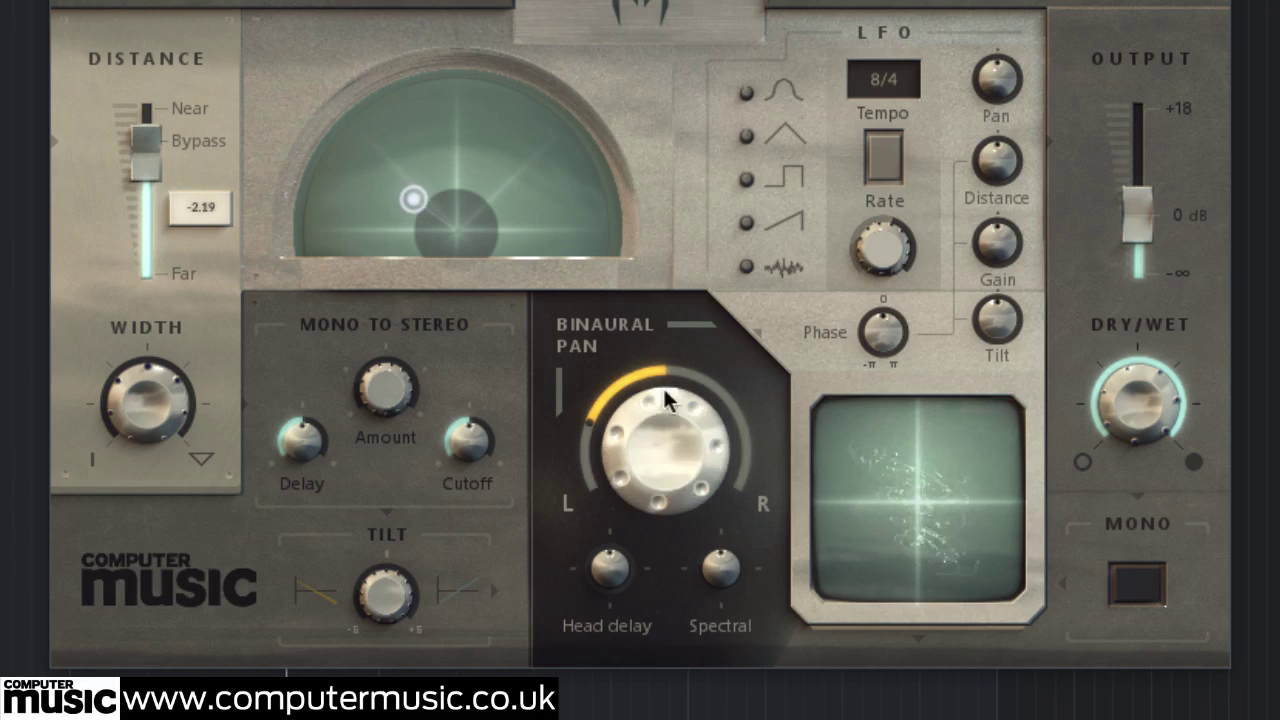
pyautogui.moveTo(666, 402); pyautogui.dragTo(676, 532)
pyautogui.moveTo(702, 394); pyautogui.dragTo(703, 180)
pyautogui.moveTo(640, 494); pyautogui.dragTo(643, 284)
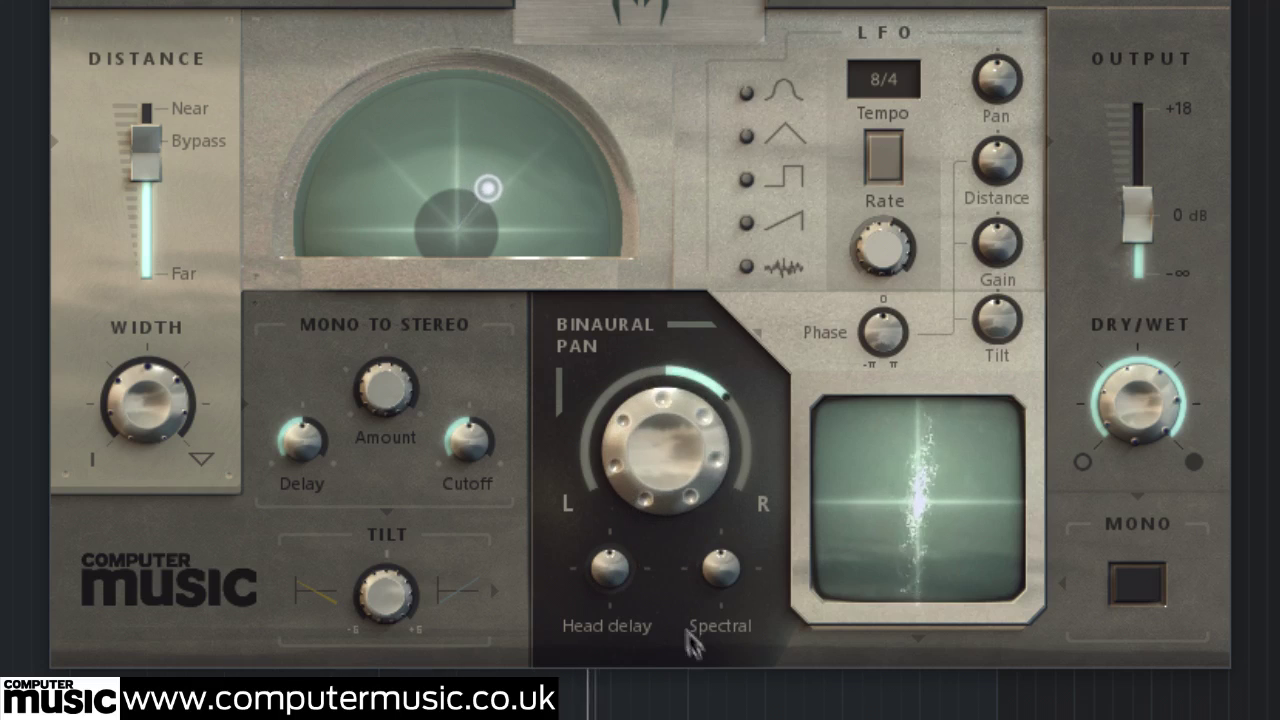
pyautogui.moveTo(682, 444); pyautogui.dragTo(686, 476)
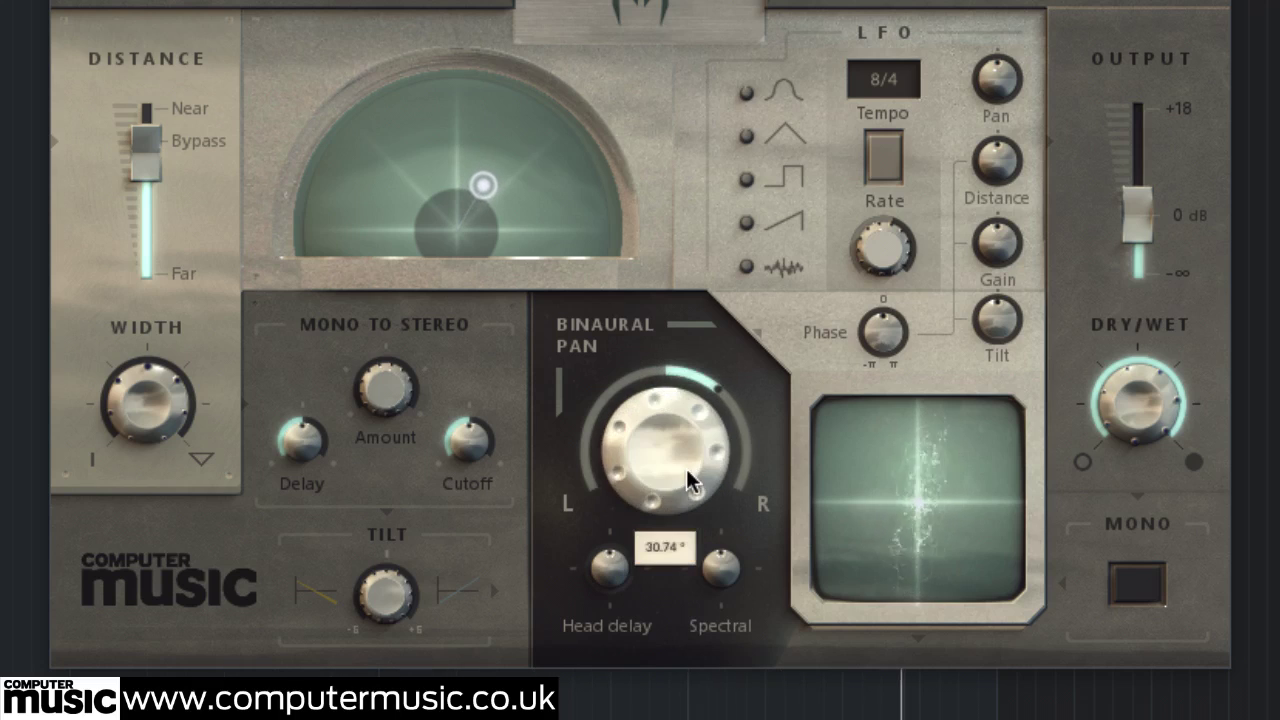
# Place the sound far left in the binaural pan with a 54.12% head delay and a distance of -3.58.
pyautogui.moveTo(617, 578)
pyautogui.mouseDown()
pyautogui.moveTo(617, 715)
pyautogui.moveTo(620, 597)
pyautogui.mouseUp()
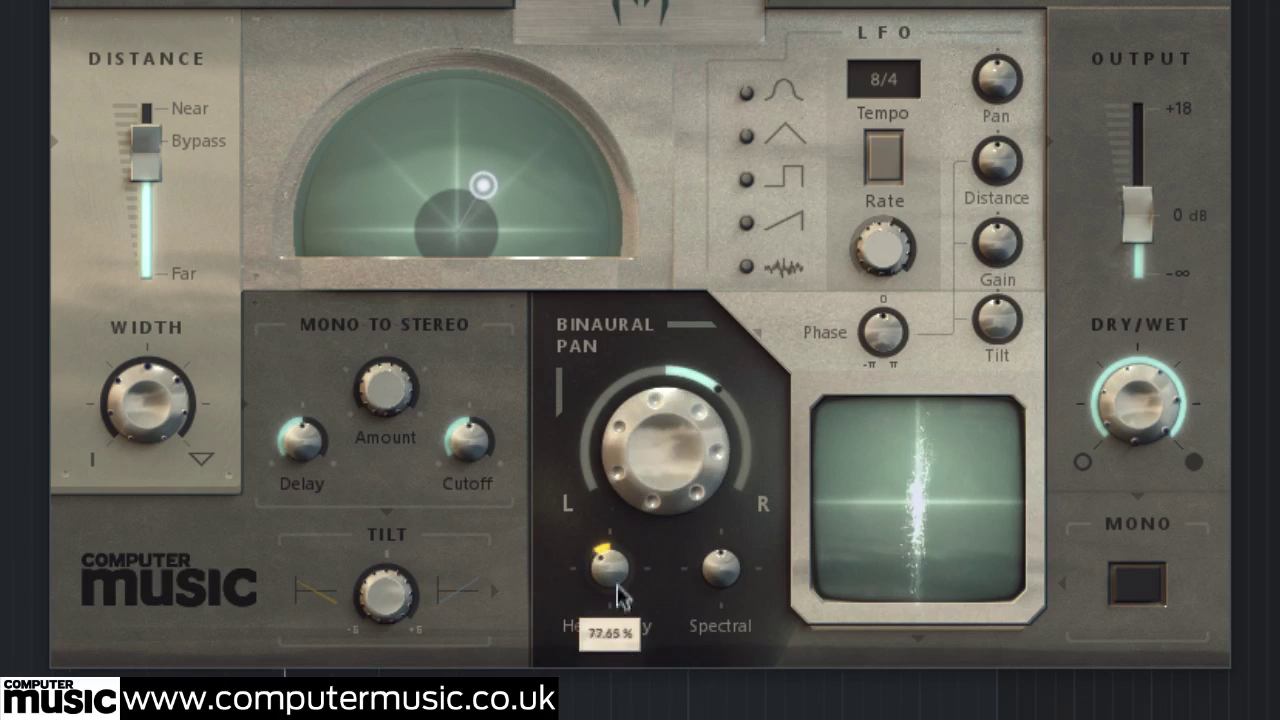
pyautogui.moveTo(697, 447); pyautogui.dragTo(613, 630)
pyautogui.moveTo(611, 572); pyautogui.dragTo(611, 715)
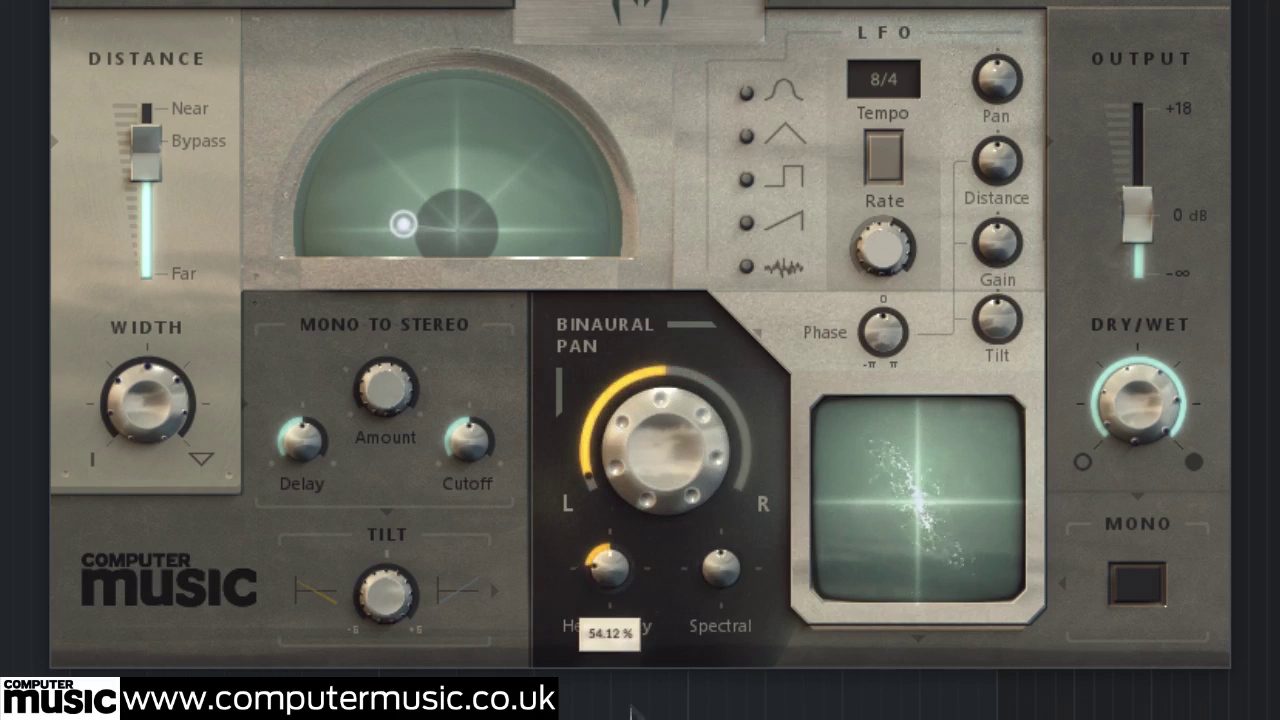
pyautogui.moveTo(151, 177); pyautogui.dragTo(149, 196)
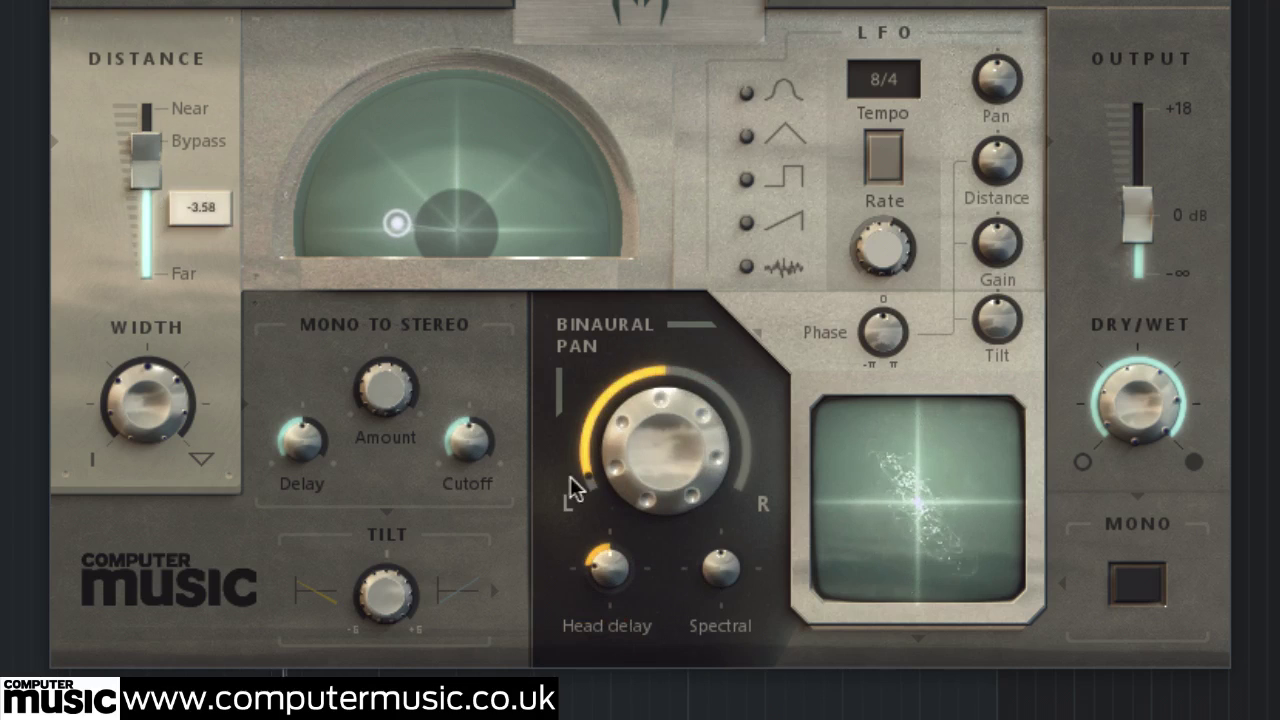
# Ease the binaural pan back slightly from far left and raise the head delay above its centre setting.
pyautogui.moveTo(569, 486); pyautogui.dragTo(642, 399)
pyautogui.moveTo(614, 561); pyautogui.dragTo(628, 494)
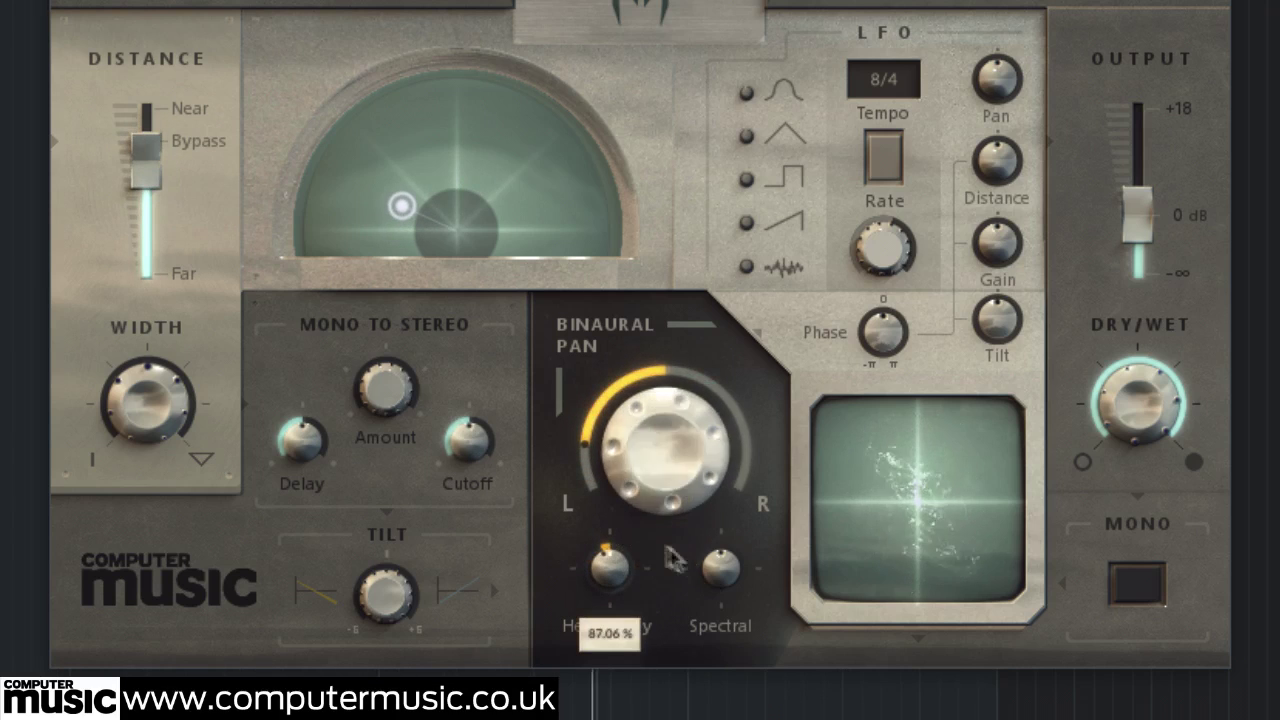
pyautogui.moveTo(612, 568); pyautogui.dragTo(631, 486)
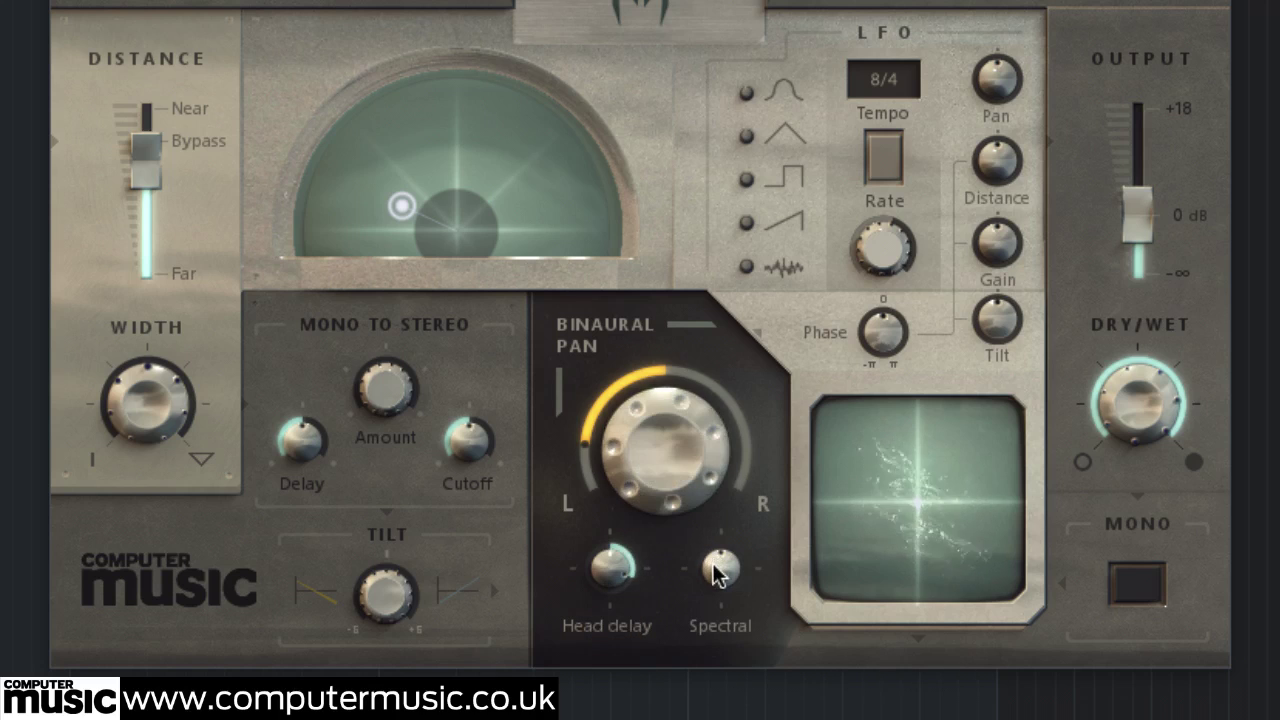
# Lower the Spectral amount slightly and move the binaural pan hard right to 89.68°.
pyautogui.moveTo(718, 572)
pyautogui.mouseDown()
pyautogui.moveTo(735, 470)
pyautogui.moveTo(731, 585)
pyautogui.mouseUp()
pyautogui.moveTo(672, 456); pyautogui.dragTo(682, 208)
pyautogui.moveTo(662, 503); pyautogui.dragTo(684, 402)
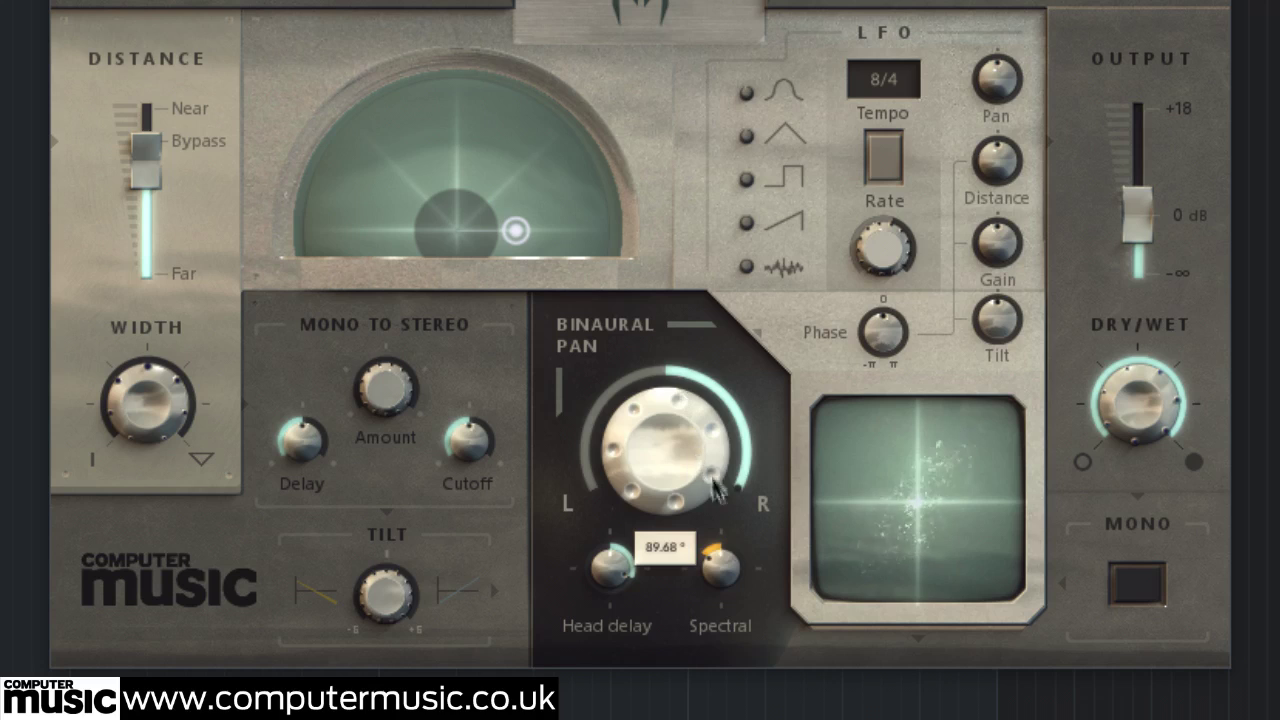
# Compare the Spectral amount at its 0% and 200% extremes, ending at 0%.
pyautogui.moveTo(730, 592); pyautogui.dragTo(750, 719)
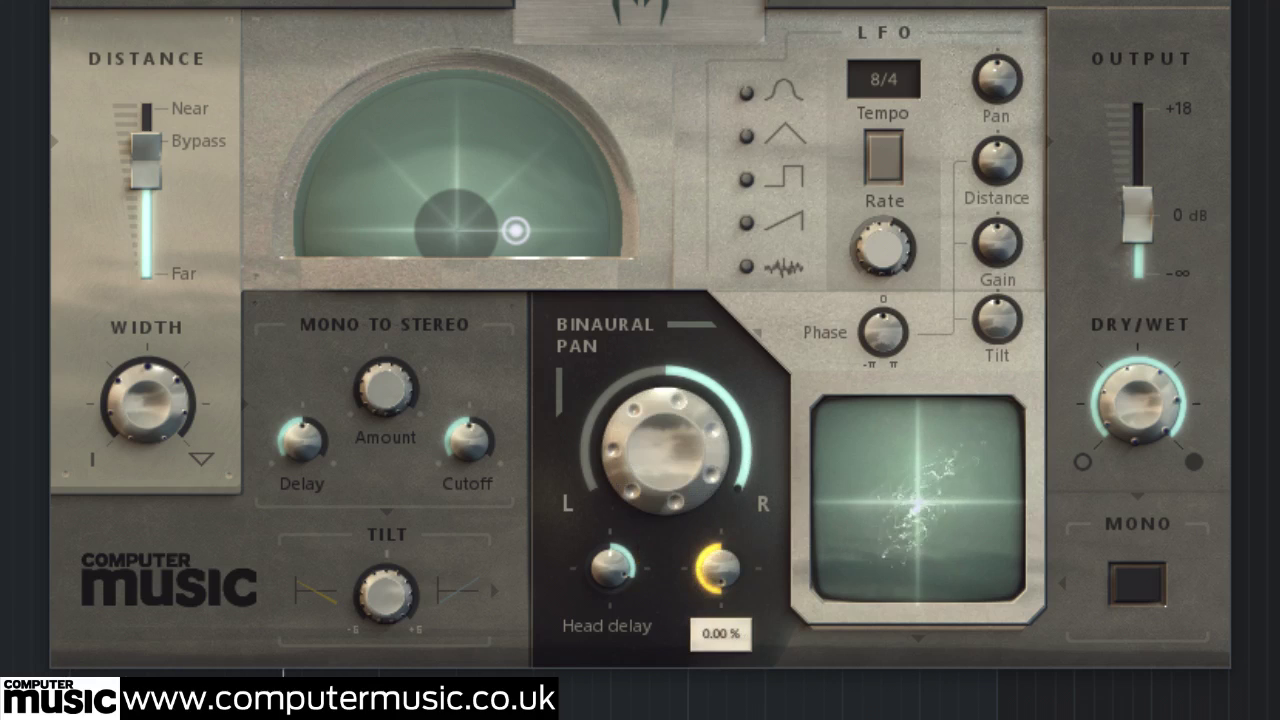
pyautogui.moveTo(718, 448); pyautogui.dragTo(716, 396)
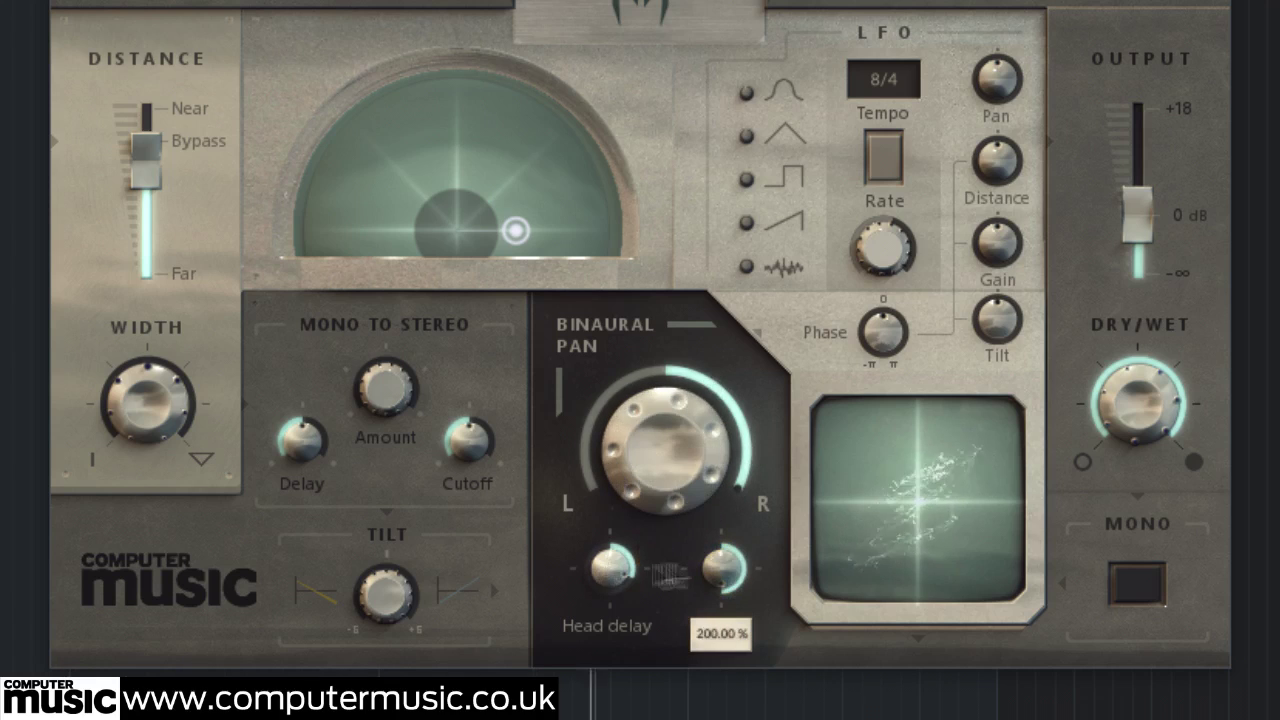
pyautogui.moveTo(720, 580); pyautogui.dragTo(720, 719)
pyautogui.moveTo(717, 600); pyautogui.dragTo(743, 694)
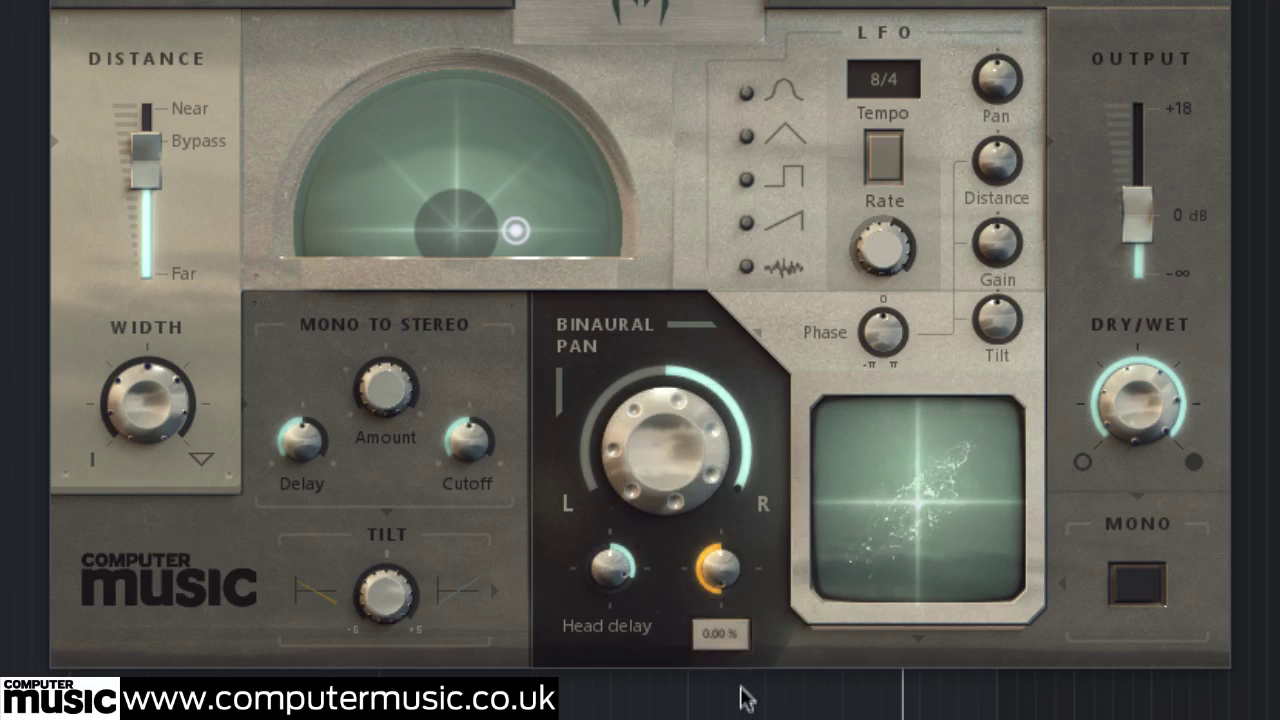
# Set the head delay to 64.71% and Spectral to 70.59%, fine-tuning both amounts.
pyautogui.moveTo(612, 668); pyautogui.dragTo(612, 700)
pyautogui.moveTo(606, 580); pyautogui.dragTo(605, 532)
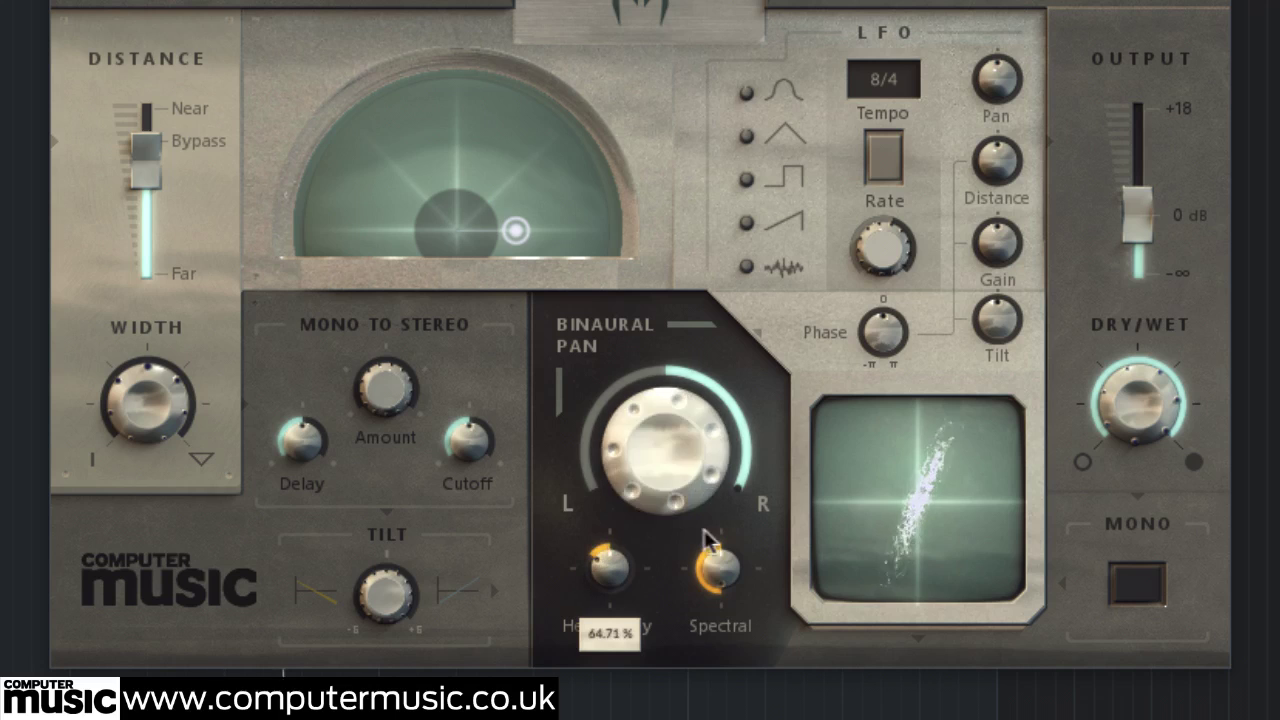
pyautogui.moveTo(718, 577); pyautogui.dragTo(728, 482)
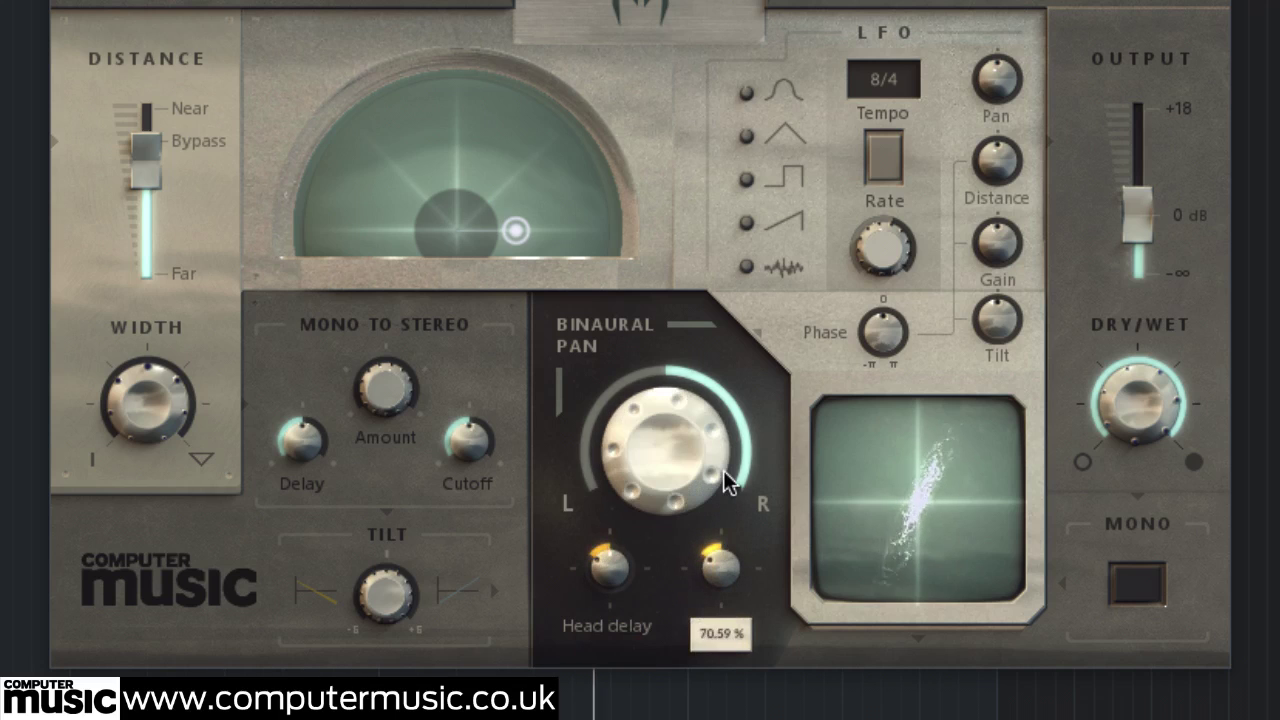
pyautogui.moveTo(609, 562); pyautogui.dragTo(610, 592)
pyautogui.moveTo(709, 559); pyautogui.dragTo(709, 550)
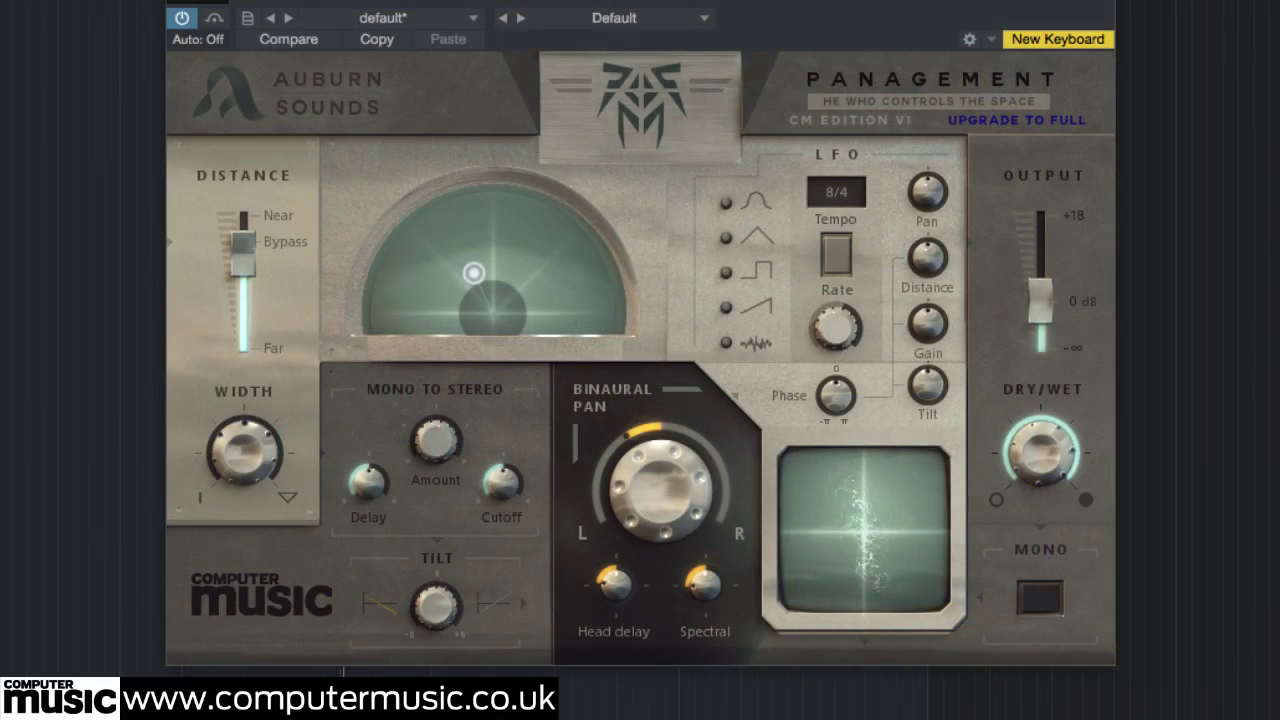
# Pan the sound left to -48.82° and move the distance farther away.
pyautogui.moveTo(700, 478); pyautogui.dragTo(700, 508)
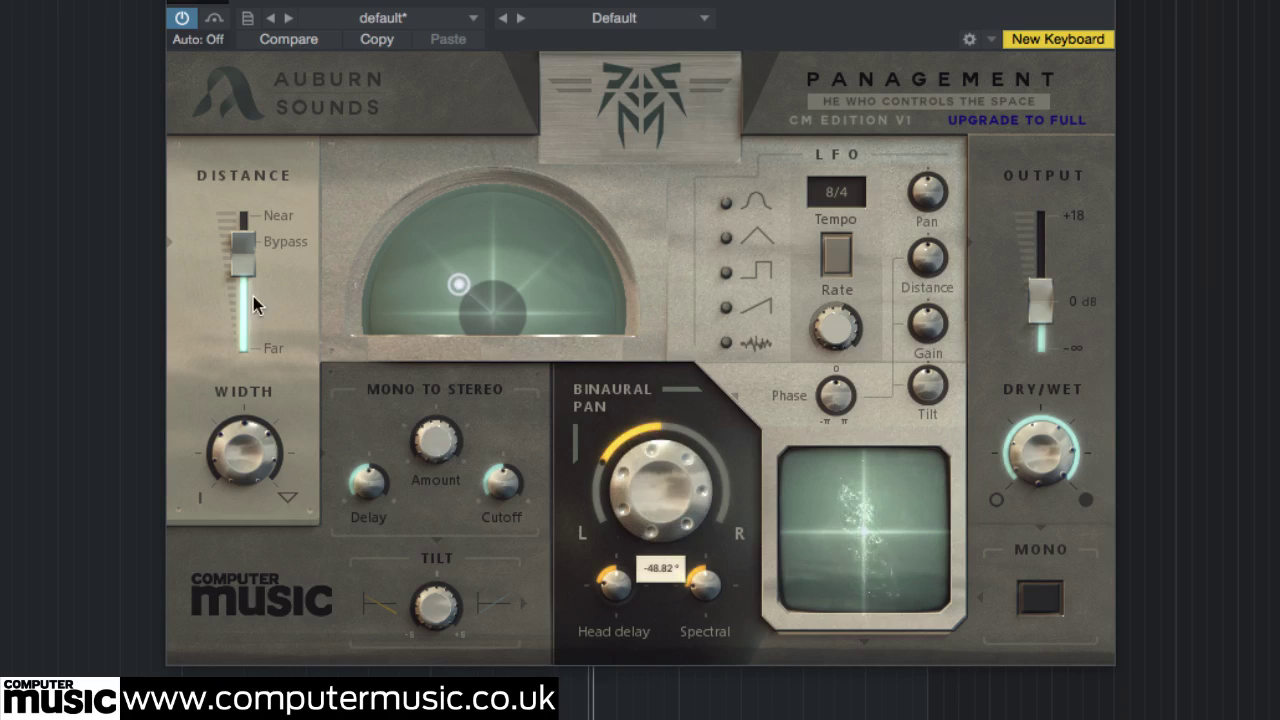
pyautogui.moveTo(246, 265); pyautogui.dragTo(248, 321)
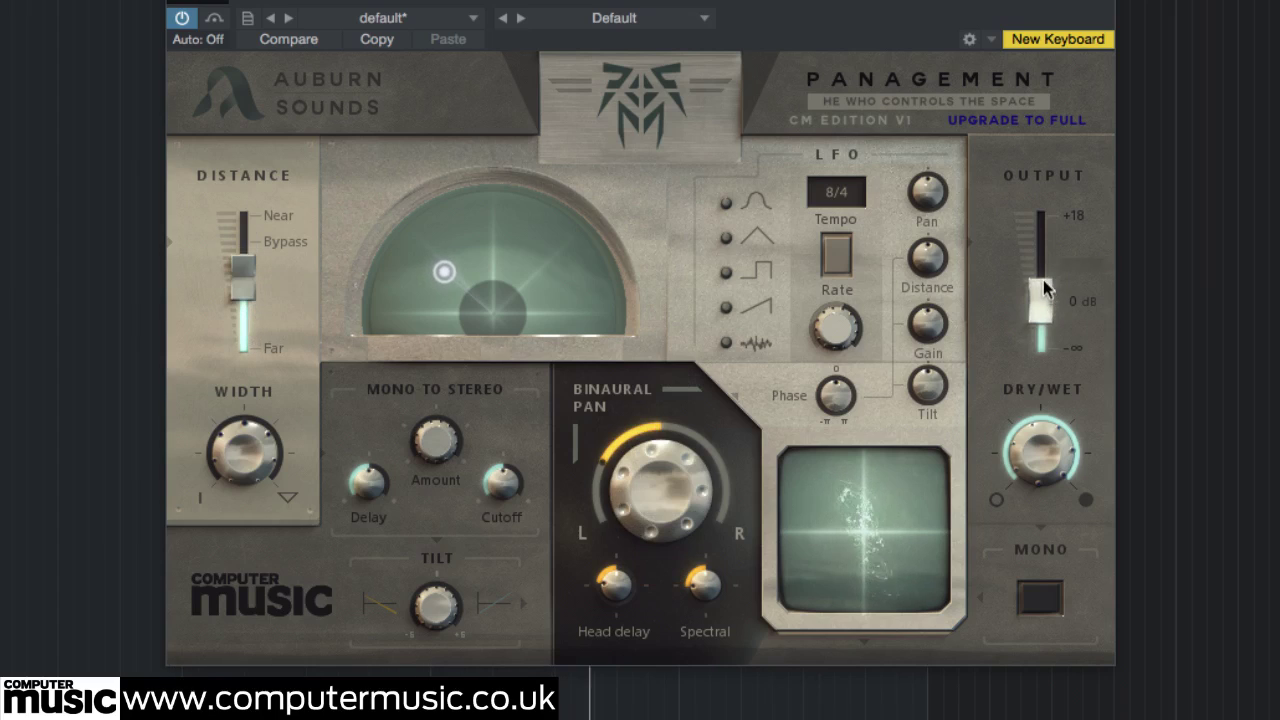
# Raise the output level to 10.2 dB and compare the sound with the plug-in bypassed.
pyautogui.moveTo(1043, 280); pyautogui.dragTo(1052, 245)
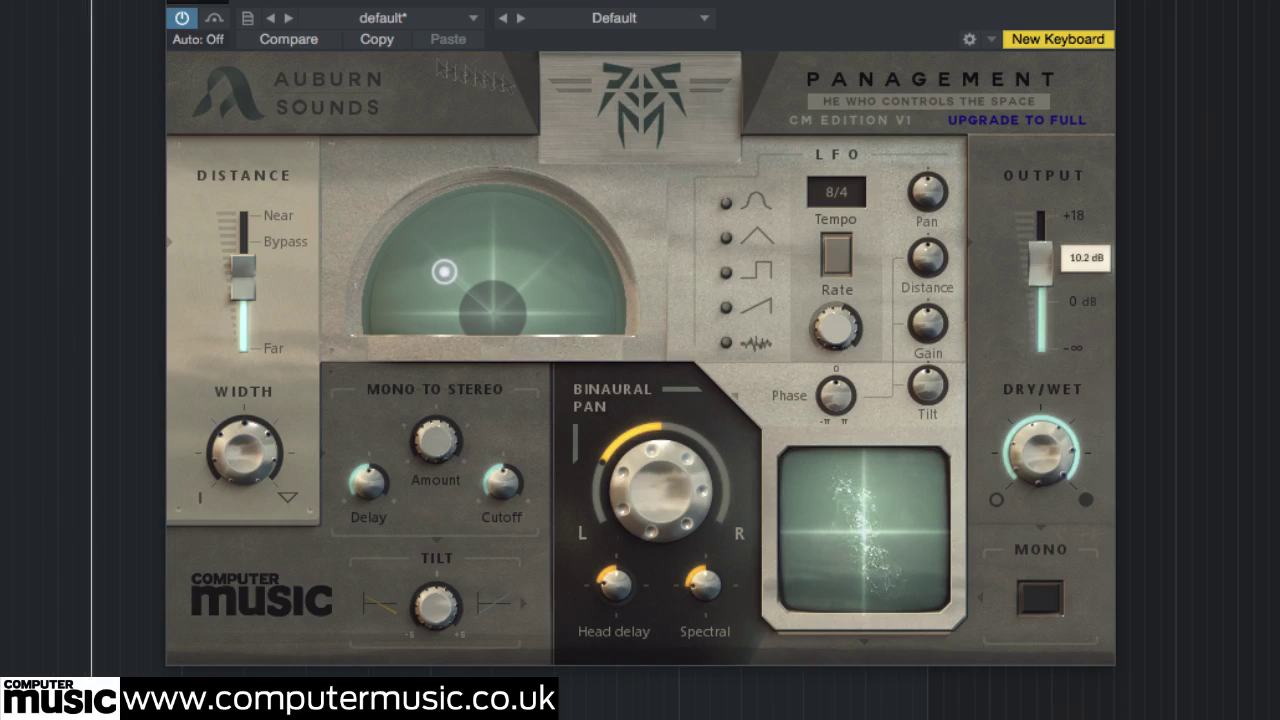
pyautogui.click(183, 19)
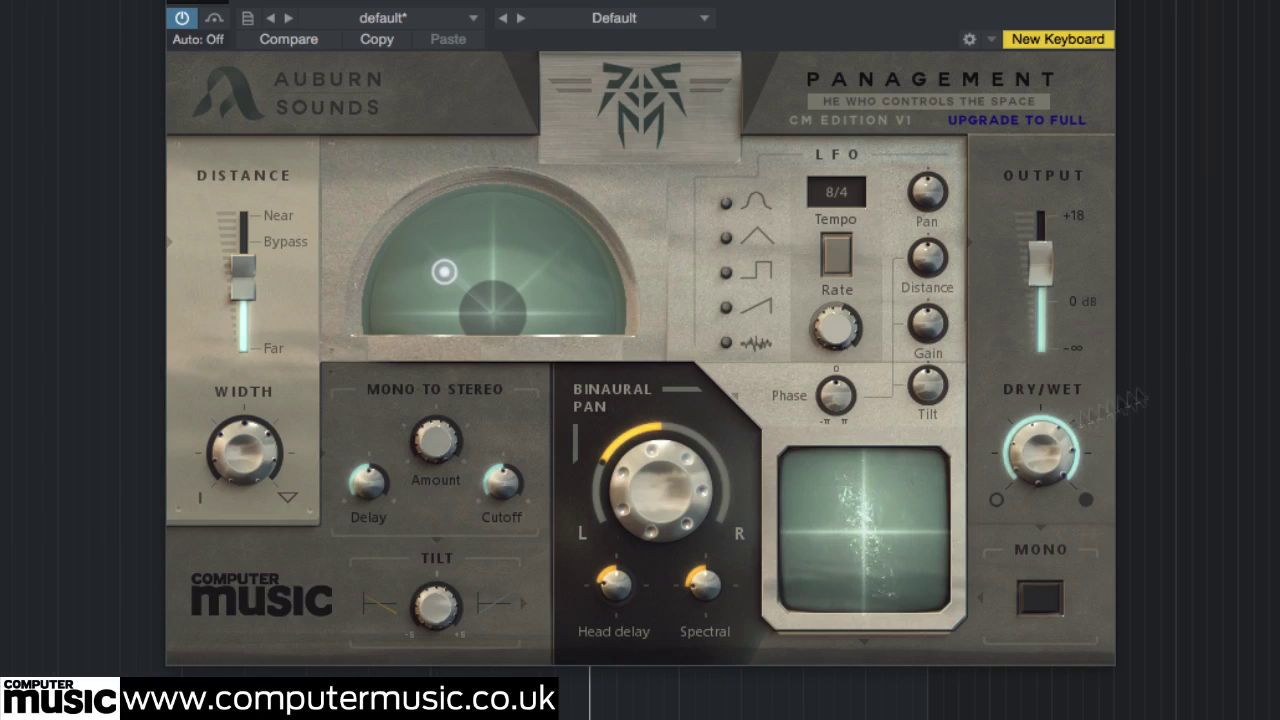
# Pan slightly farther left and turn the Mono to Stereo amount fully up, with a 4.78 ms delay and a higher cutoff.
pyautogui.moveTo(658, 465); pyautogui.dragTo(659, 430)
pyautogui.moveTo(434, 446); pyautogui.dragTo(447, 194)
pyautogui.moveTo(374, 496); pyautogui.dragTo(376, 530)
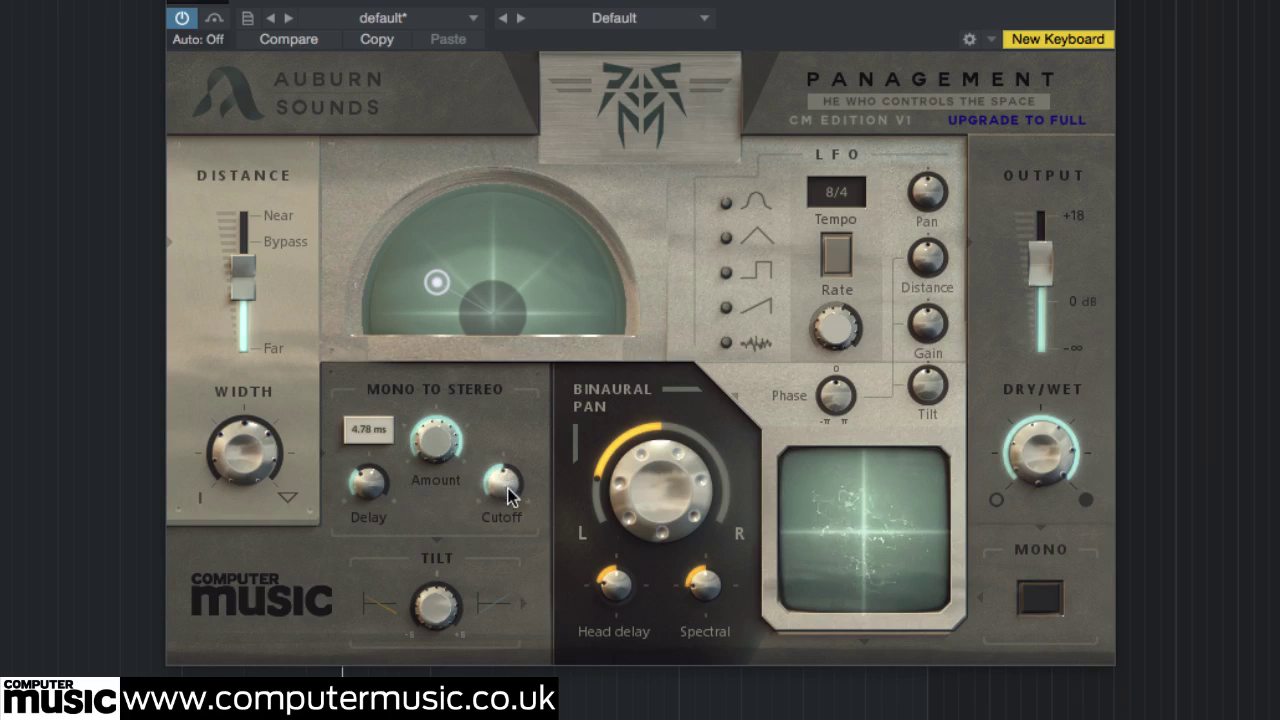
pyautogui.moveTo(508, 492); pyautogui.dragTo(514, 508)
# Sweep the Dry/Wet mix between 0% and 100% to compare the dry and processed sound, ending at 100%.
pyautogui.moveTo(1040, 450); pyautogui.dragTo(1040, 560)
pyautogui.moveTo(1040, 716); pyautogui.dragTo(1040, 262)
pyautogui.moveTo(1053, 468); pyautogui.dragTo(1170, 557)
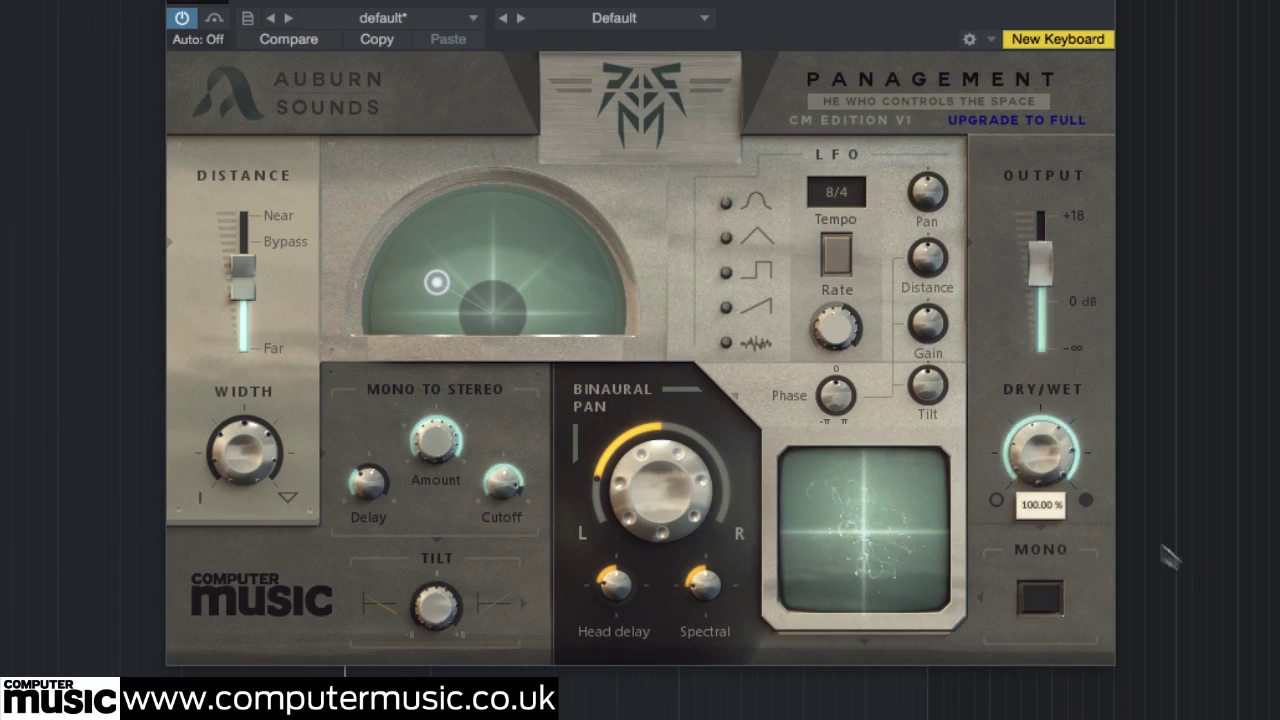
pyautogui.moveTo(1033, 440); pyautogui.dragTo(1036, 716)
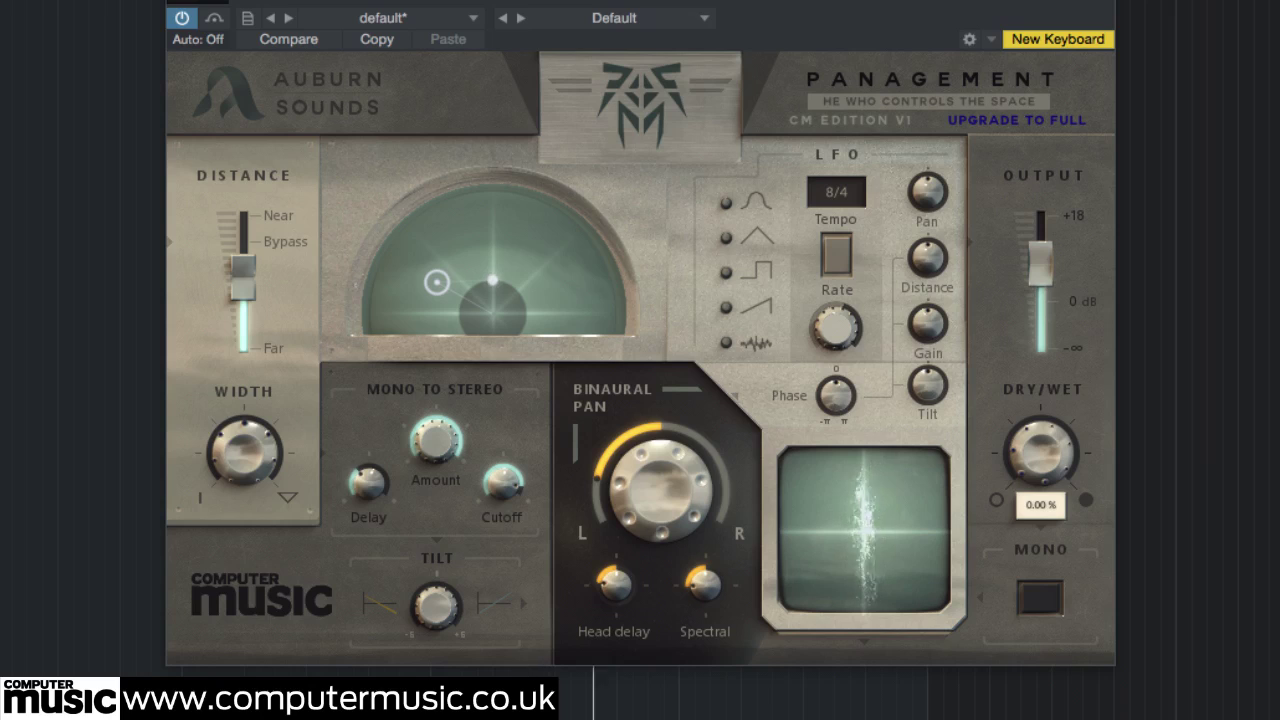
pyautogui.moveTo(1046, 652); pyautogui.dragTo(1040, 266)
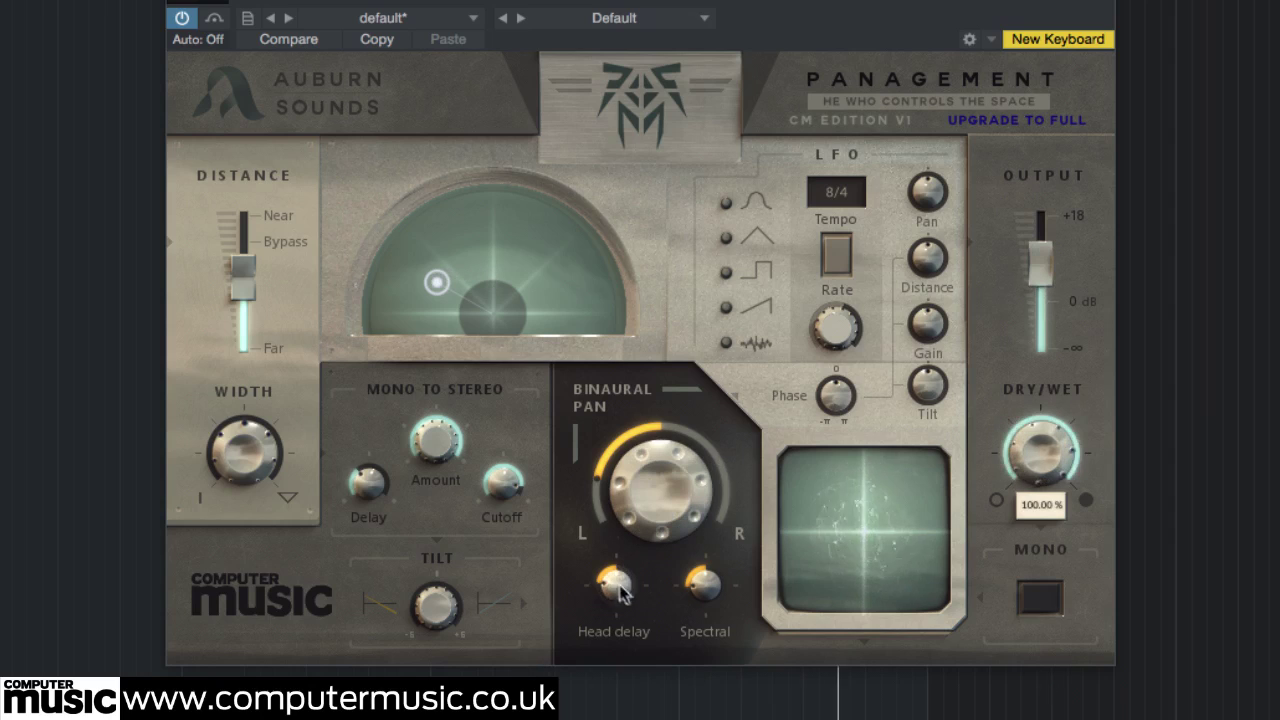
# Lower the head delay, set Spectral to 35.29% and bring the binaural pan to -33.23°.
pyautogui.moveTo(620, 590); pyautogui.dragTo(612, 616)
pyautogui.moveTo(704, 586); pyautogui.dragTo(698, 606)
pyautogui.moveTo(673, 460); pyautogui.dragTo(673, 490)
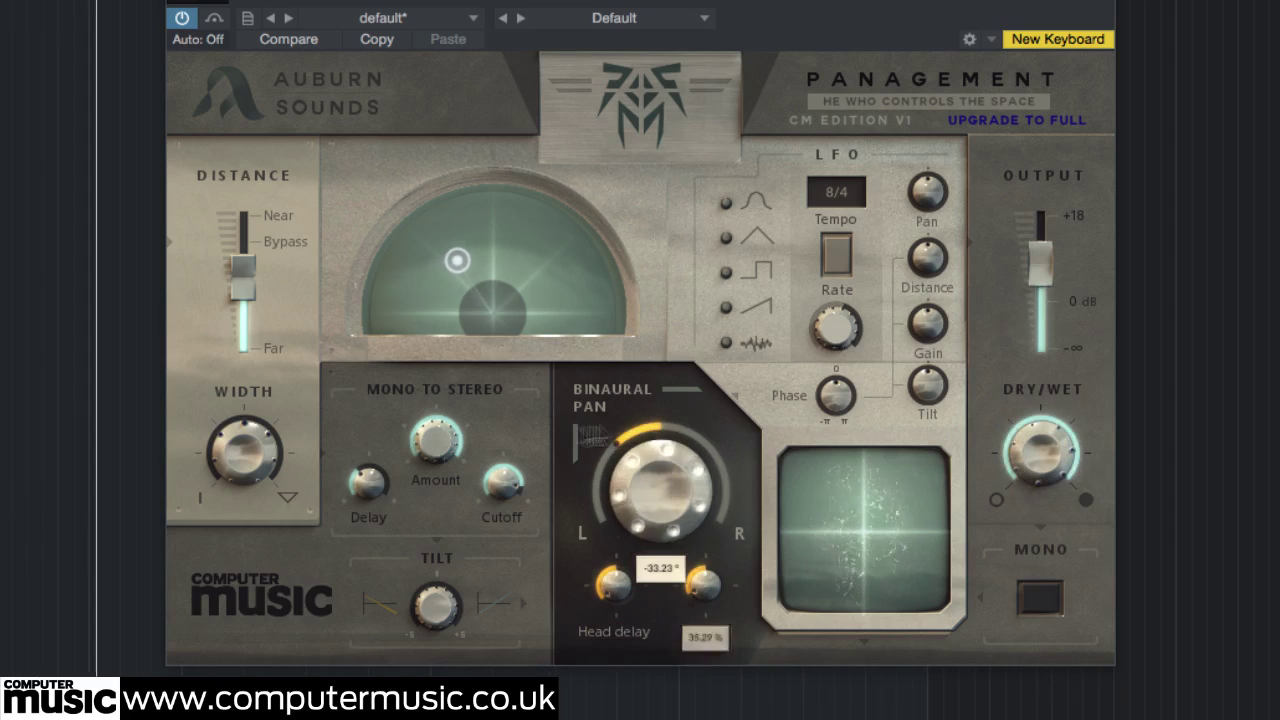
# Set the Mono to Stereo amount to 0% and narrow the stereo width slightly.
pyautogui.moveTo(435, 440); pyautogui.dragTo(430, 668)
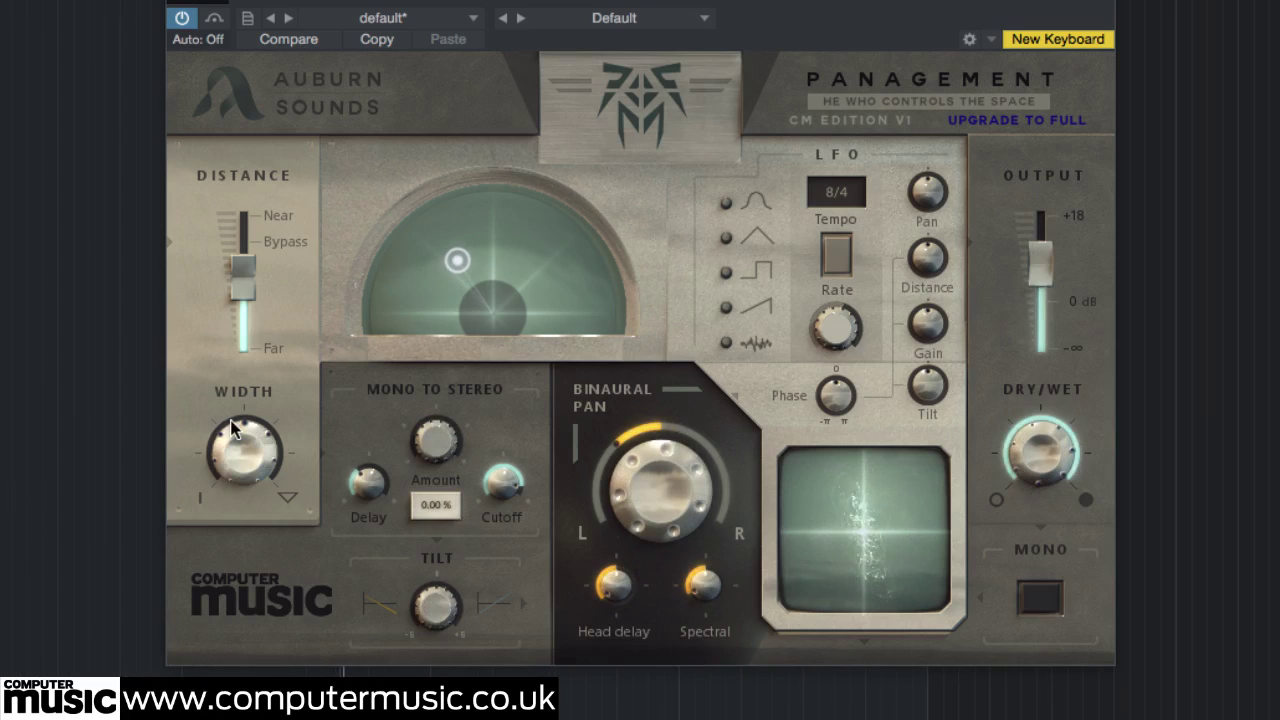
pyautogui.moveTo(229, 434); pyautogui.dragTo(229, 465)
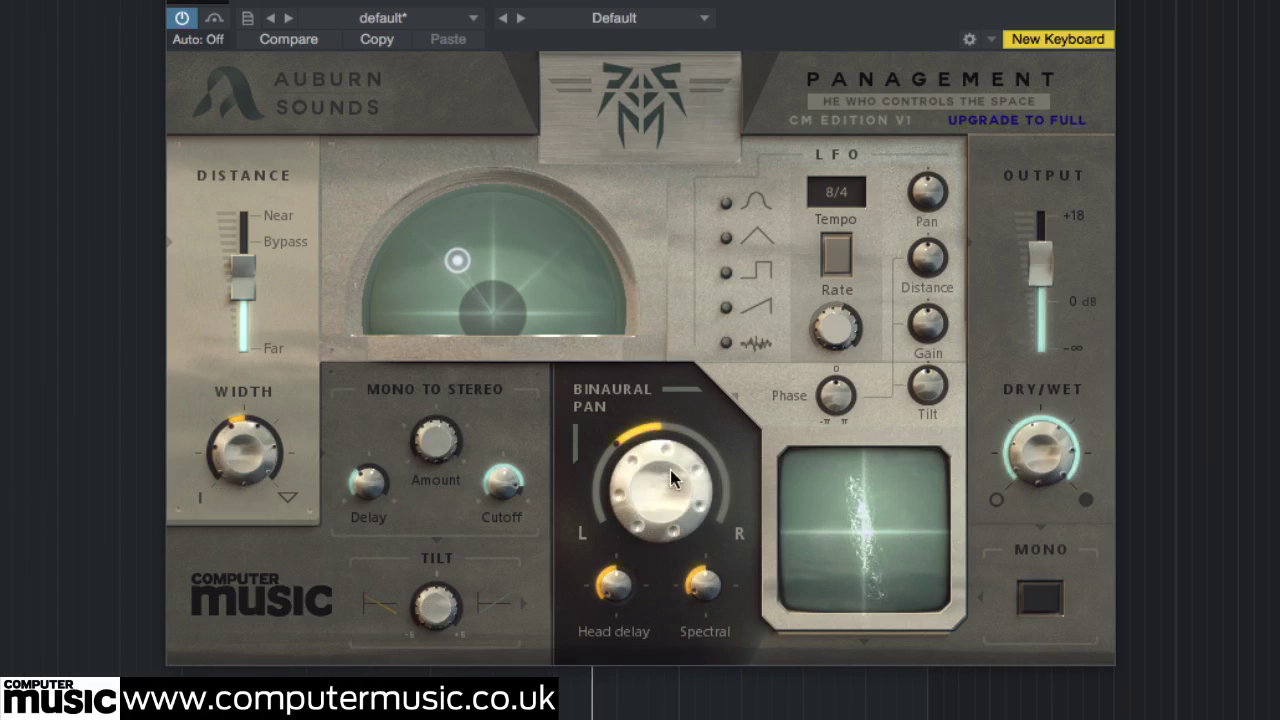
# Ease the binaural pan toward the centre, set Spectral to 83.53% and raise the head delay.
pyautogui.moveTo(670, 470); pyautogui.dragTo(705, 618)
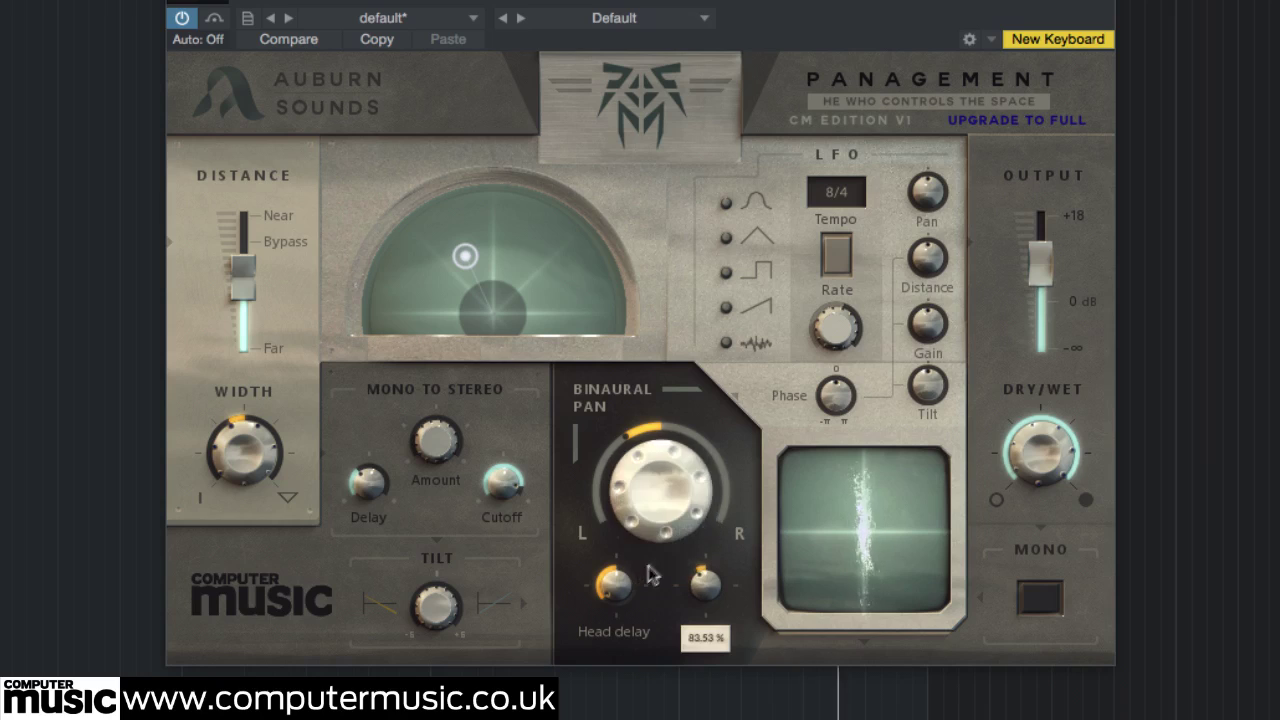
pyautogui.moveTo(615, 582); pyautogui.dragTo(615, 605)
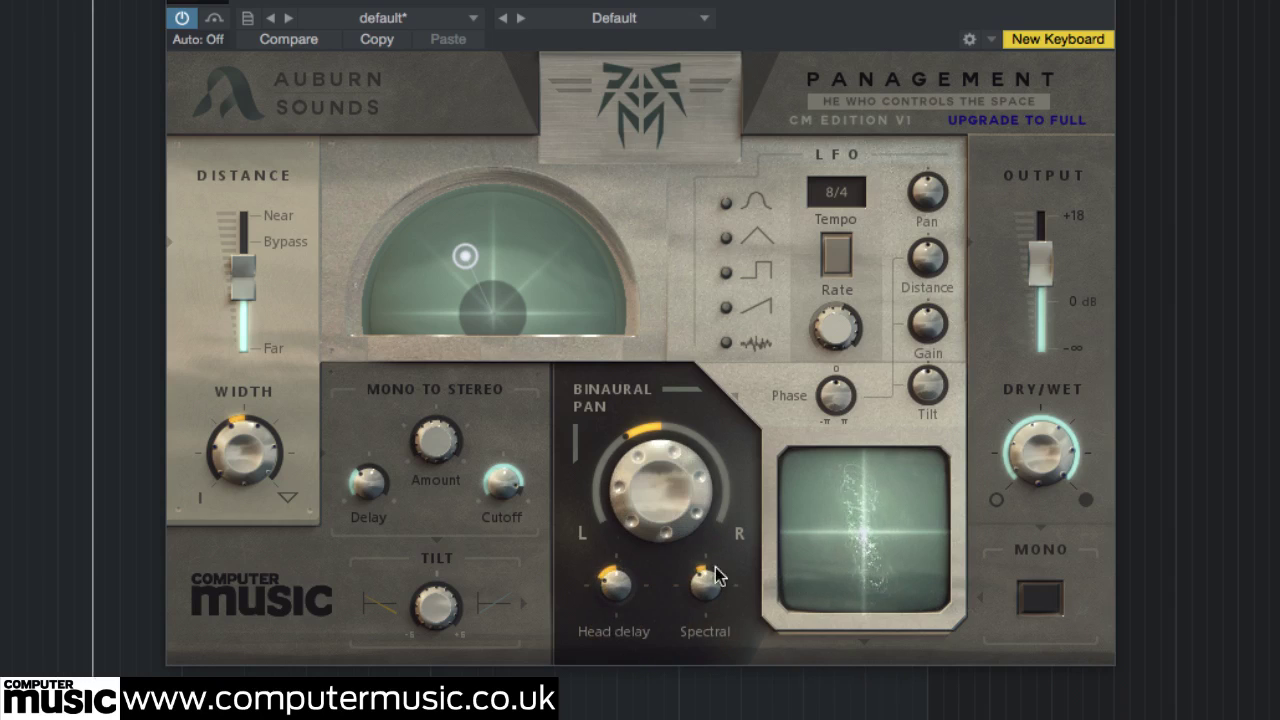
pyautogui.moveTo(614, 486); pyautogui.dragTo(612, 491)
# Switch mono output on and back off to check the mix, and set the binaural pan to -15.15°.
pyautogui.click(1022, 610)
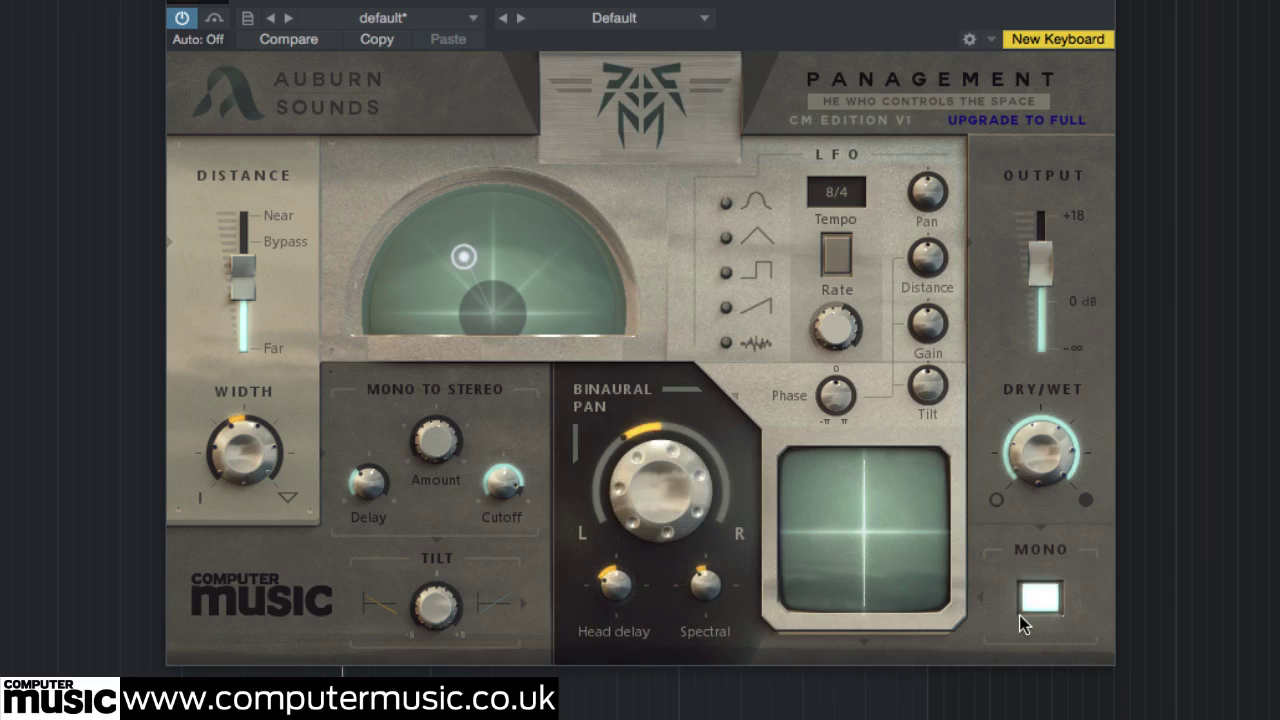
pyautogui.click(1043, 613)
pyautogui.moveTo(651, 491); pyautogui.dragTo(646, 443)
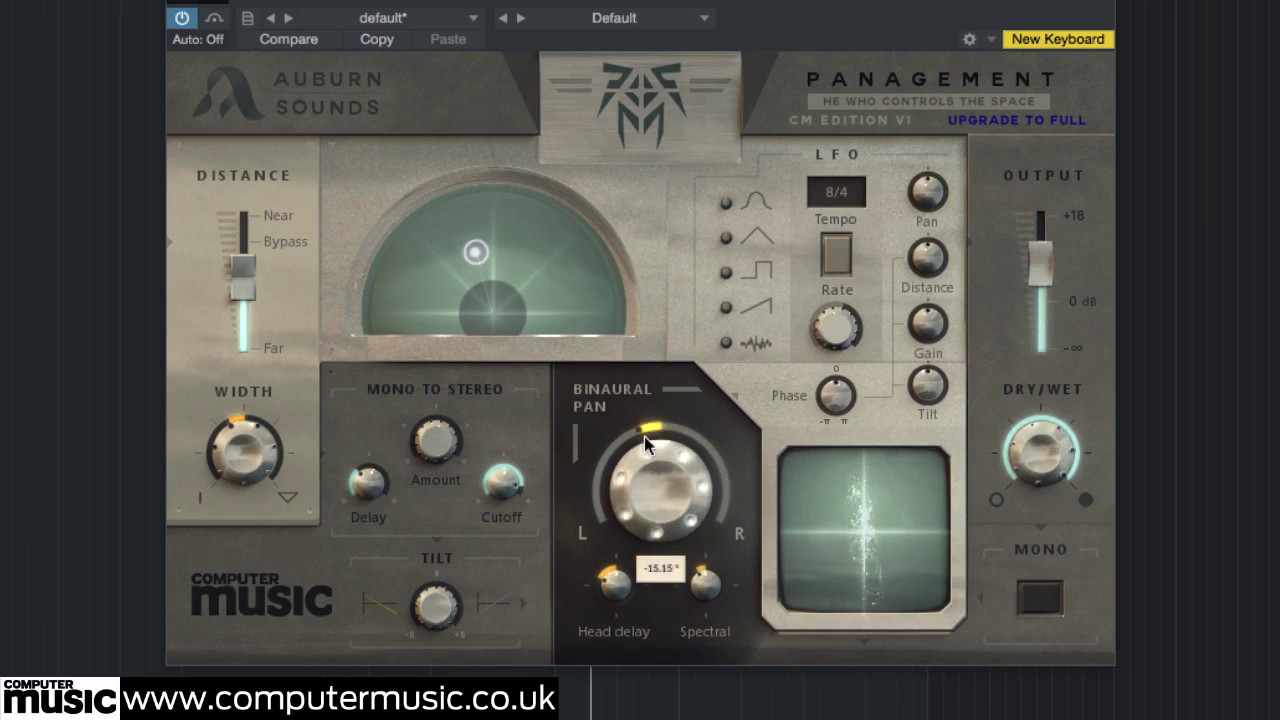
# Lower the head delay to 42.35% and Spectral to about 44.7%, checking the result with mono output on and back off.
pyautogui.moveTo(615, 584); pyautogui.dragTo(614, 594)
pyautogui.moveTo(707, 592); pyautogui.dragTo(707, 600)
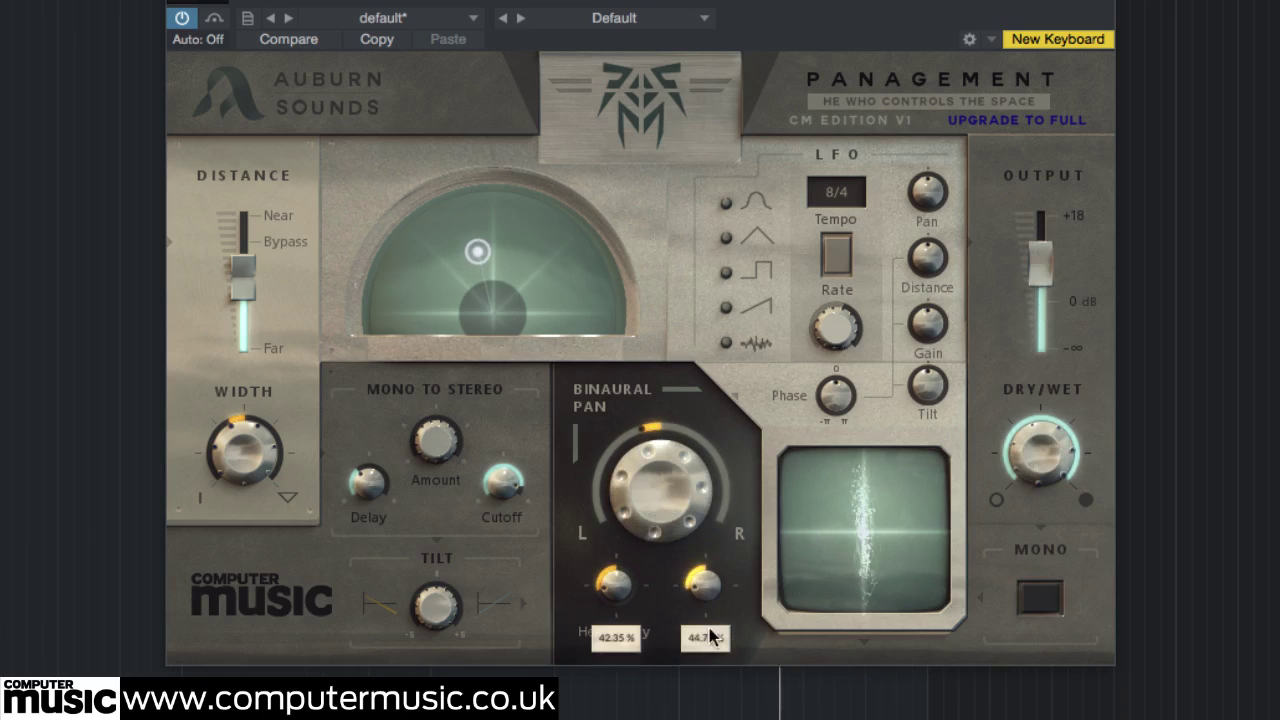
pyautogui.click(1058, 600)
pyautogui.click(1060, 604)
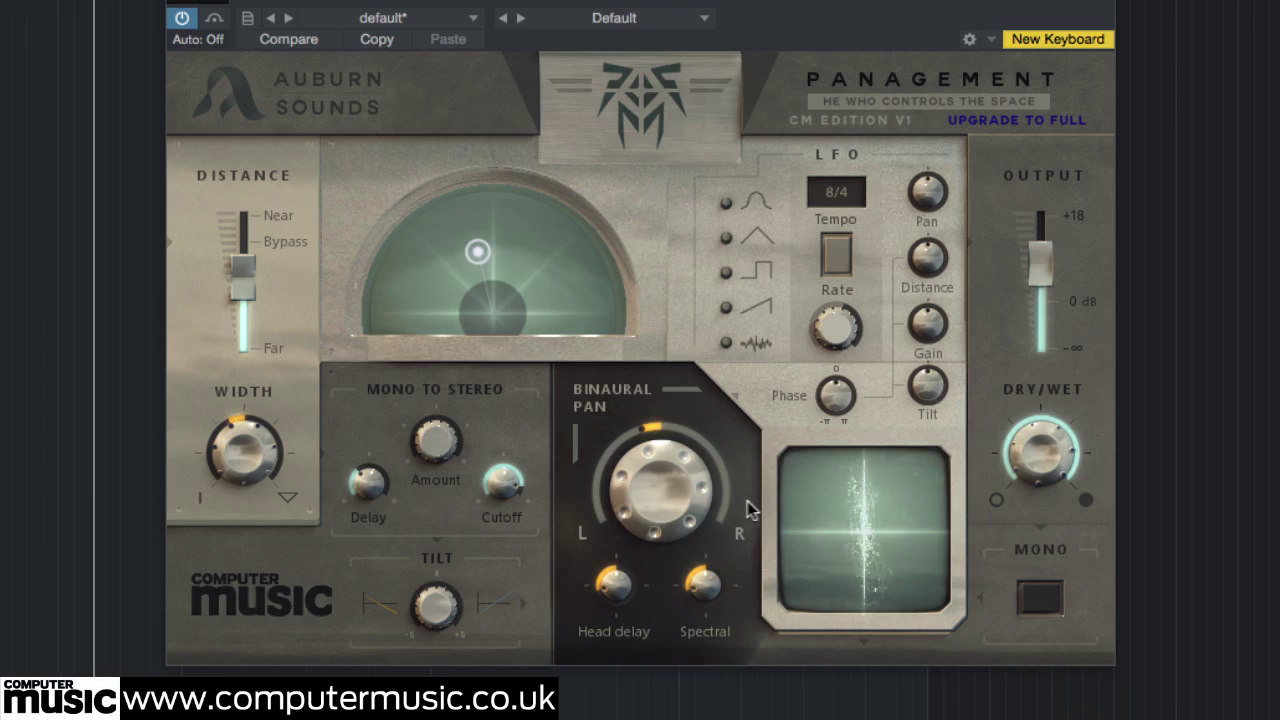
# Narrow the stereo width to 48.46% and raise the Mono to Stereo amount slightly, checking the result in mono.
pyautogui.moveTo(243, 452); pyautogui.dragTo(427, 538)
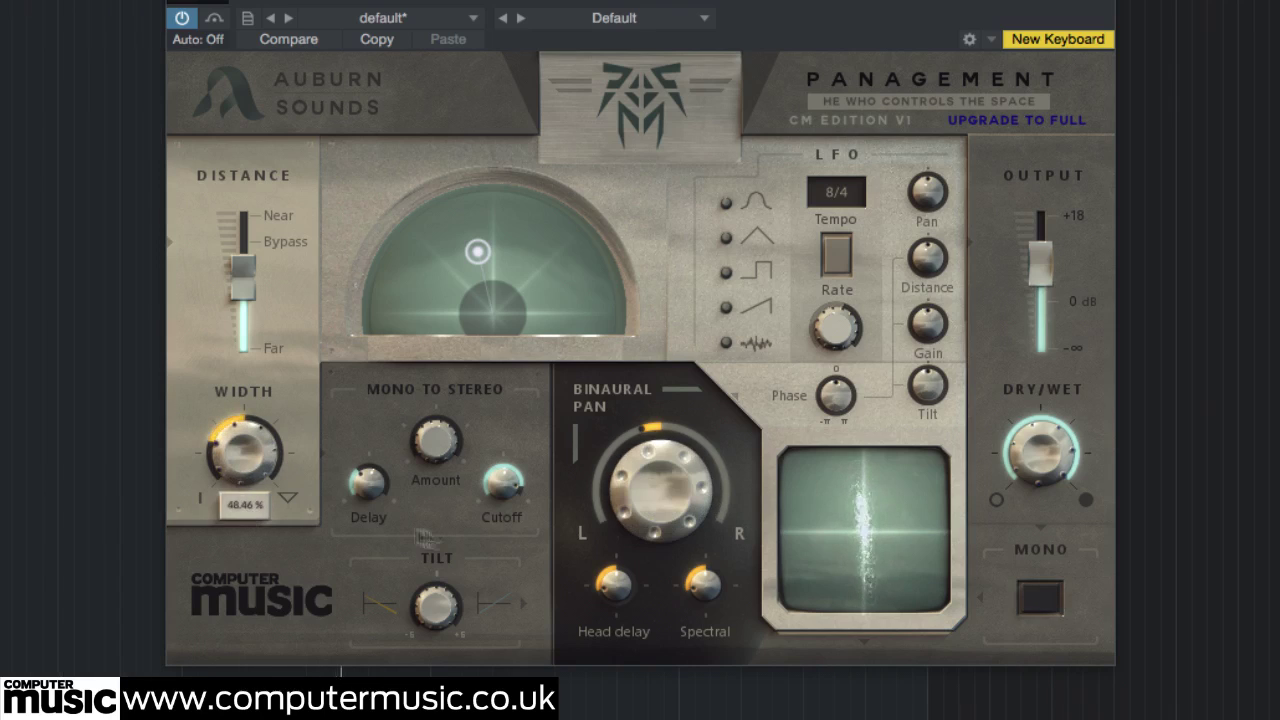
pyautogui.click(1042, 598)
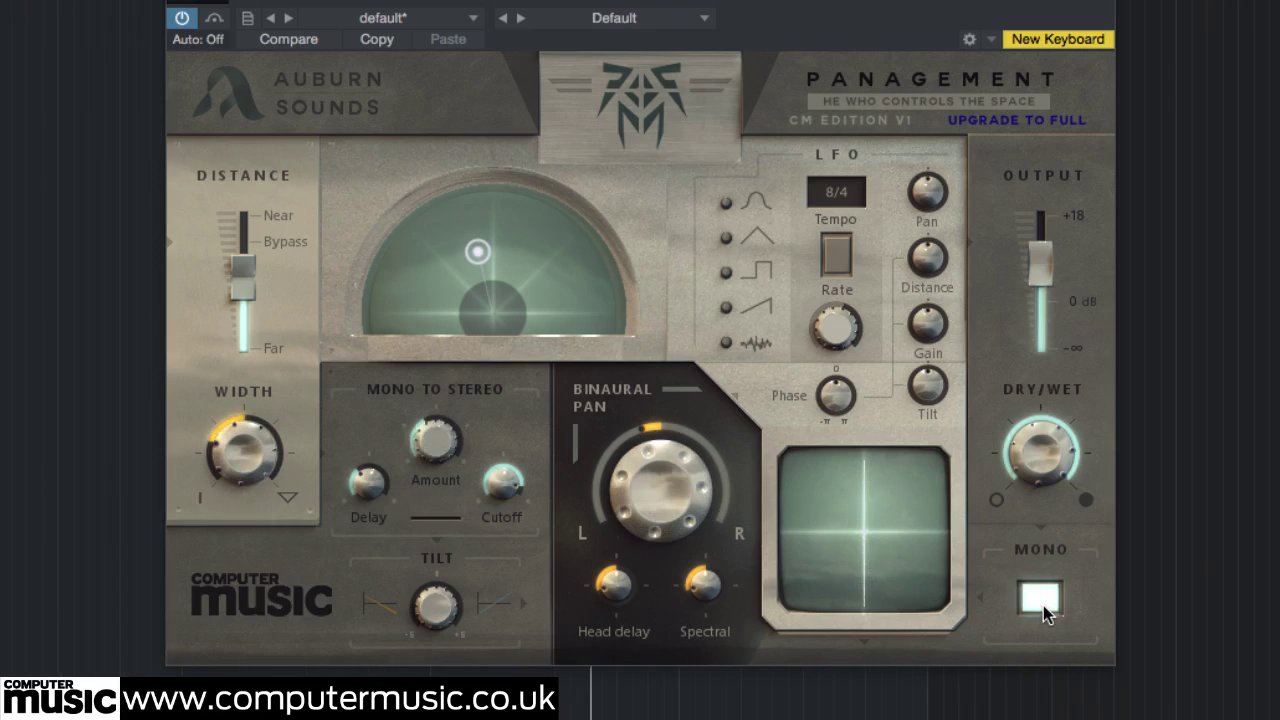
pyautogui.click(1042, 600)
# Set the binaural pan to 11.97° and bring the distance nearer, to -2.65.
pyautogui.moveTo(660, 485); pyautogui.dragTo(612, 387)
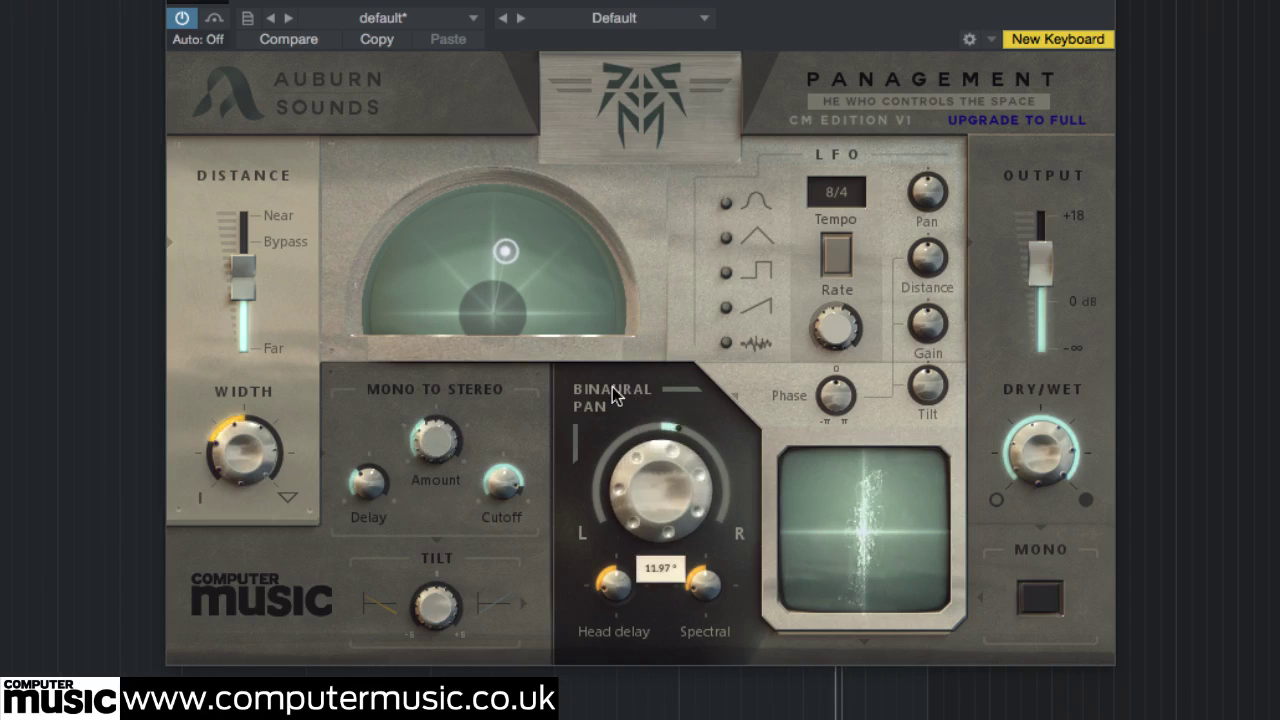
pyautogui.moveTo(244, 264); pyautogui.dragTo(250, 214)
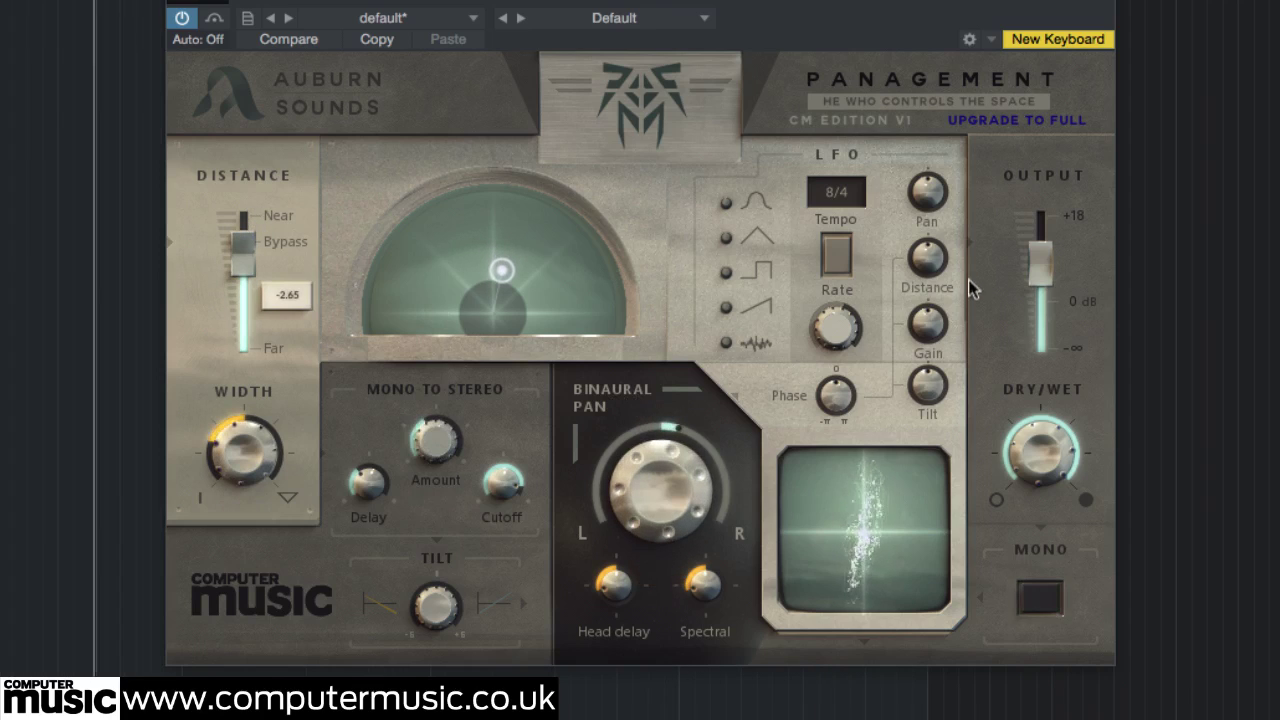
# Reduce the output level to 4.3 dB and compare the sound with mono output on and back off.
pyautogui.moveTo(1043, 277); pyautogui.dragTo(1049, 286)
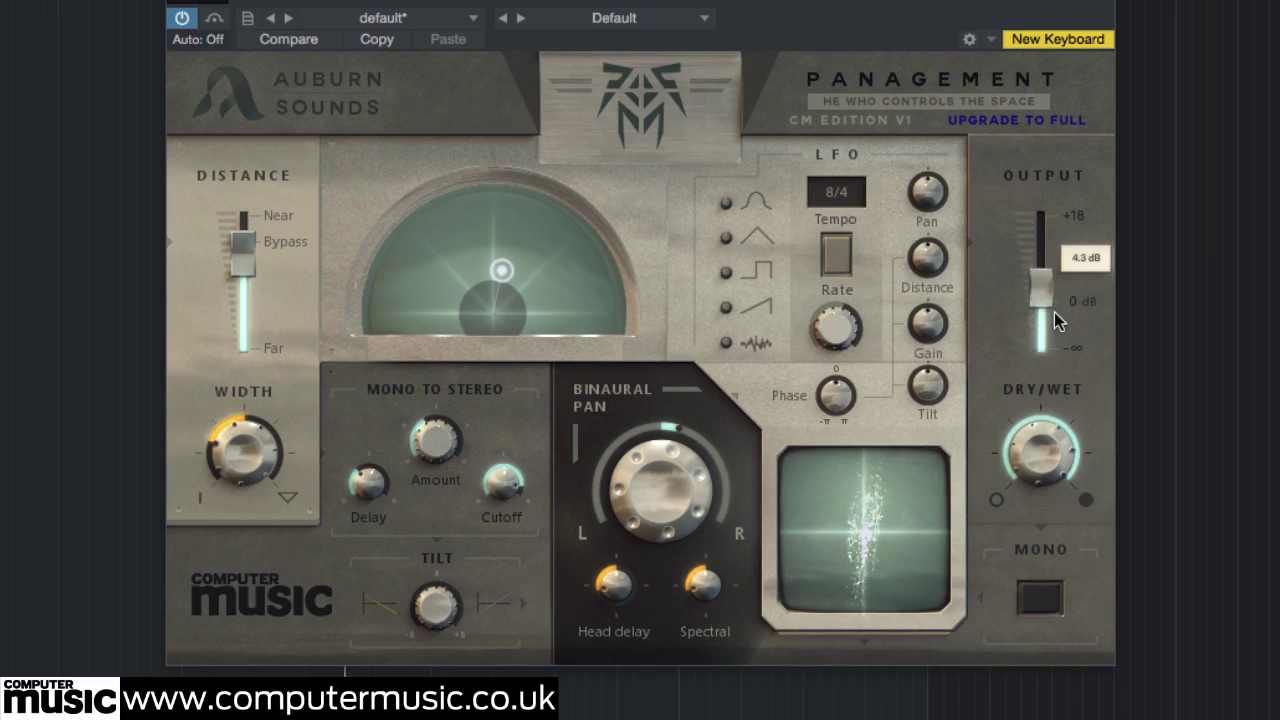
pyautogui.click(1040, 598)
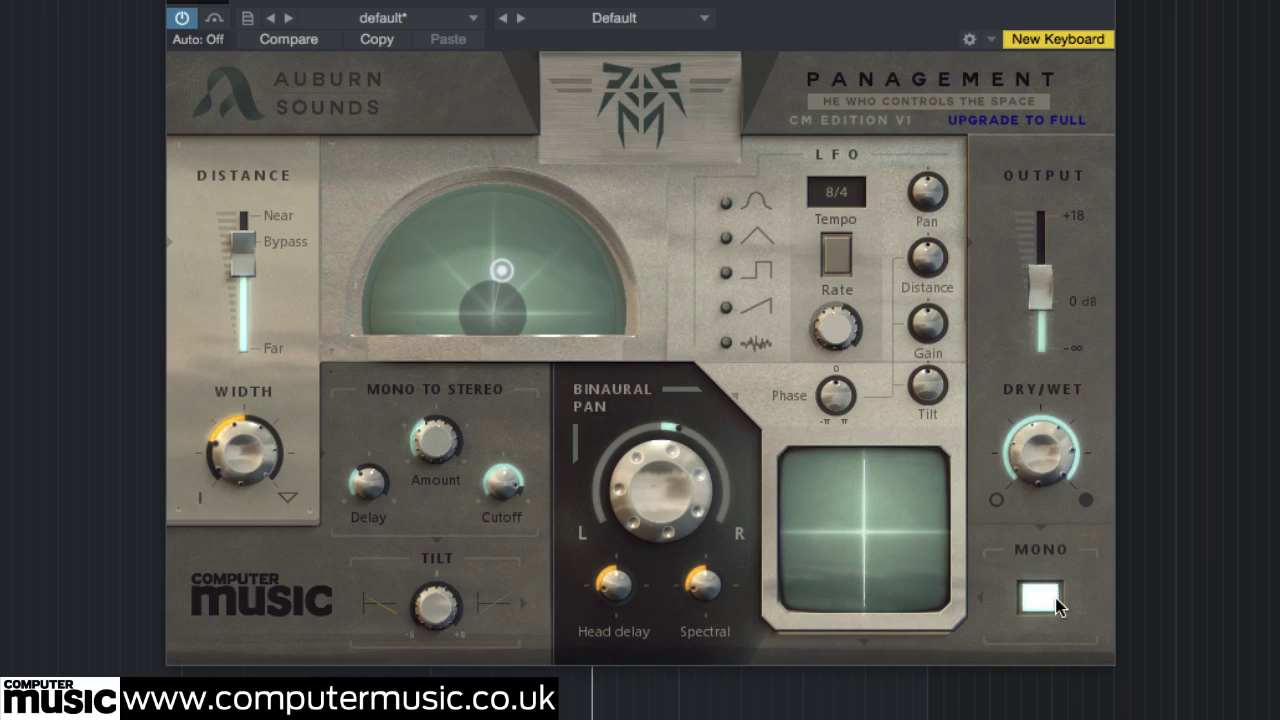
pyautogui.click(1058, 604)
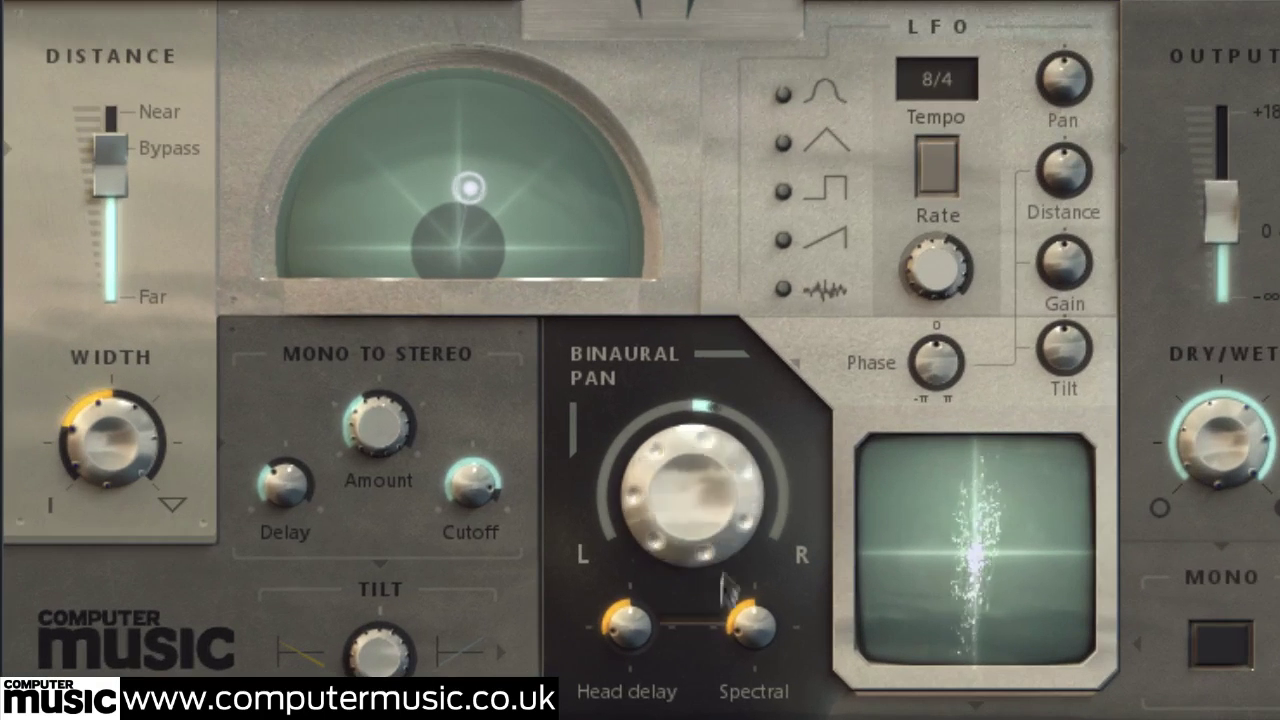
# Swing the binaural pan well to the left and set the distance to -4.15.
pyautogui.moveTo(725, 560); pyautogui.dragTo(698, 708)
pyautogui.moveTo(118, 152); pyautogui.dragTo(127, 190)
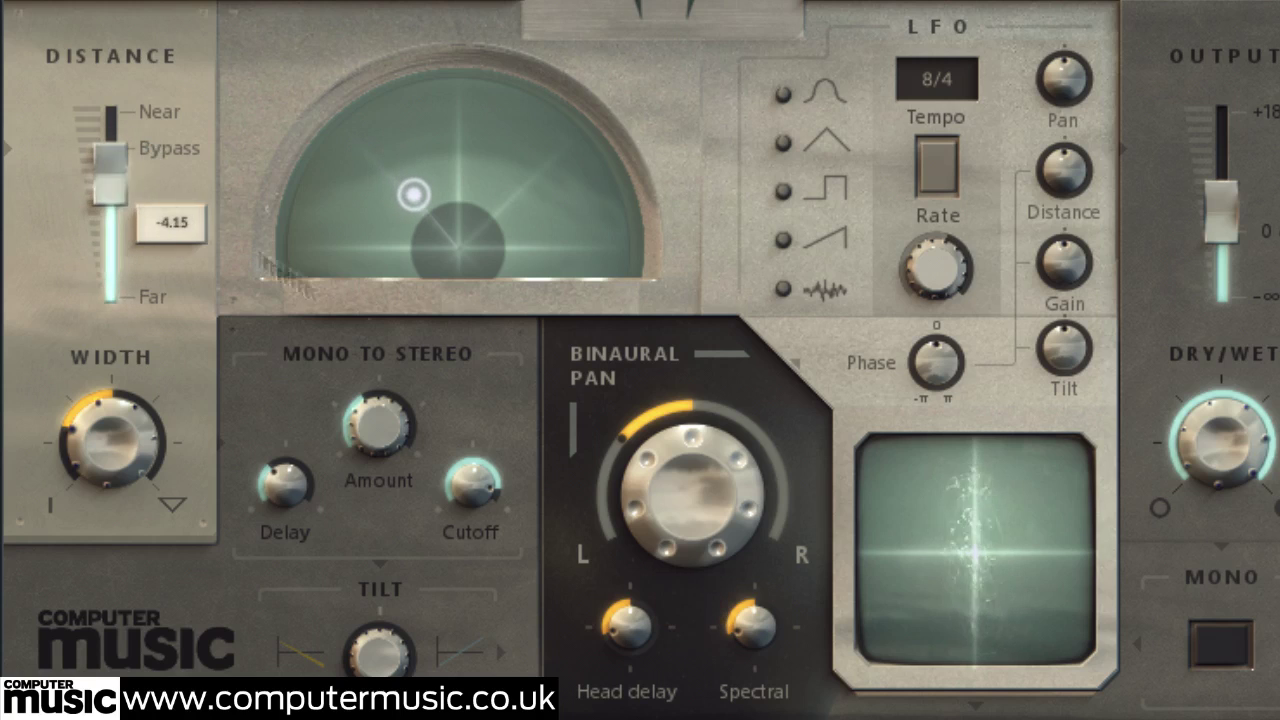
# Raise Spectral to about its midpoint and the head delay to just below its midpoint, with the binaural pan at -21.29°.
pyautogui.moveTo(706, 470); pyautogui.dragTo(700, 176)
pyautogui.moveTo(757, 628); pyautogui.dragTo(712, 578)
pyautogui.moveTo(630, 625); pyautogui.dragTo(700, 655)
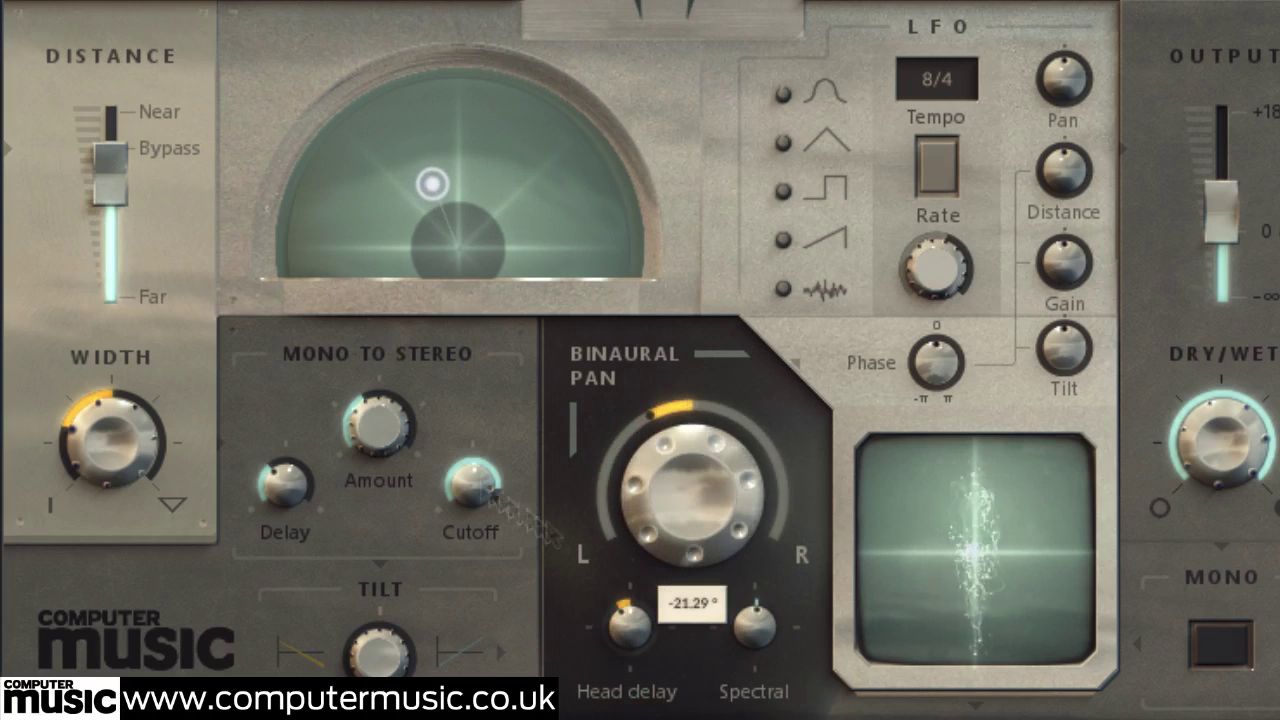
# Set the distance to -4.62 and swing the binaural pan across to 23.91°.
pyautogui.moveTo(117, 178); pyautogui.dragTo(117, 178)
pyautogui.moveTo(113, 246); pyautogui.dragTo(123, 175)
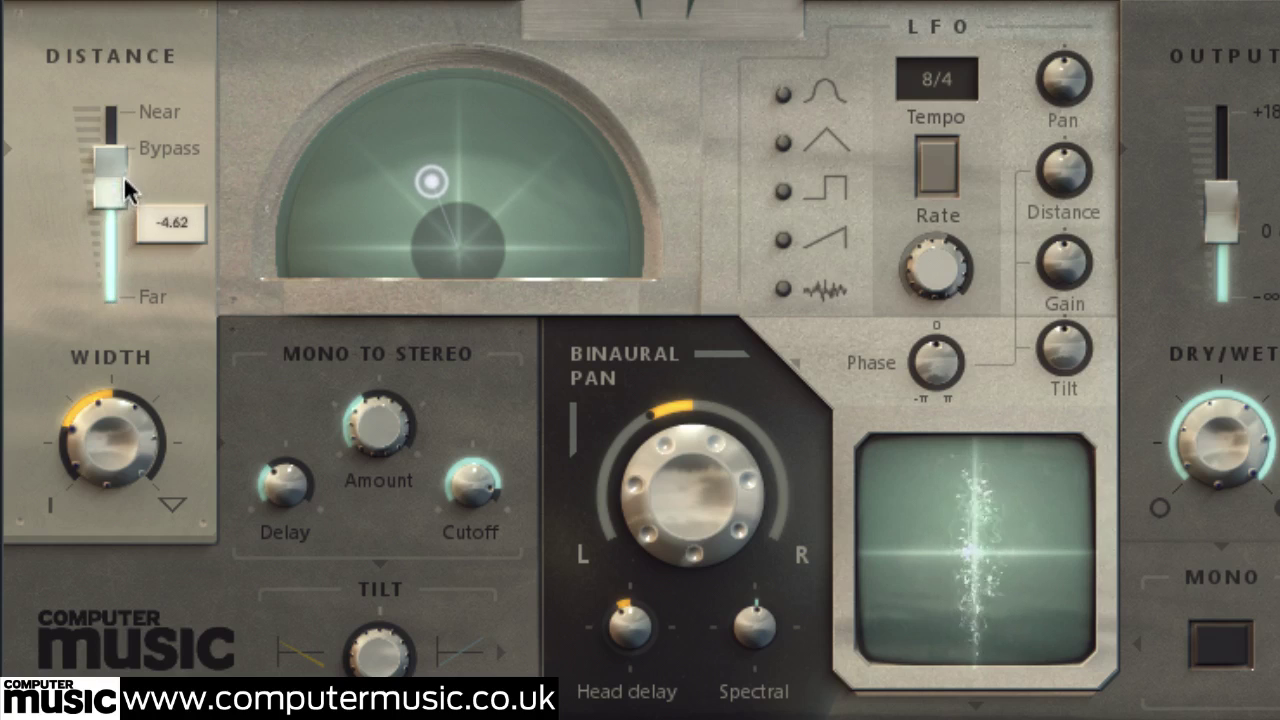
pyautogui.moveTo(689, 503); pyautogui.dragTo(696, 277)
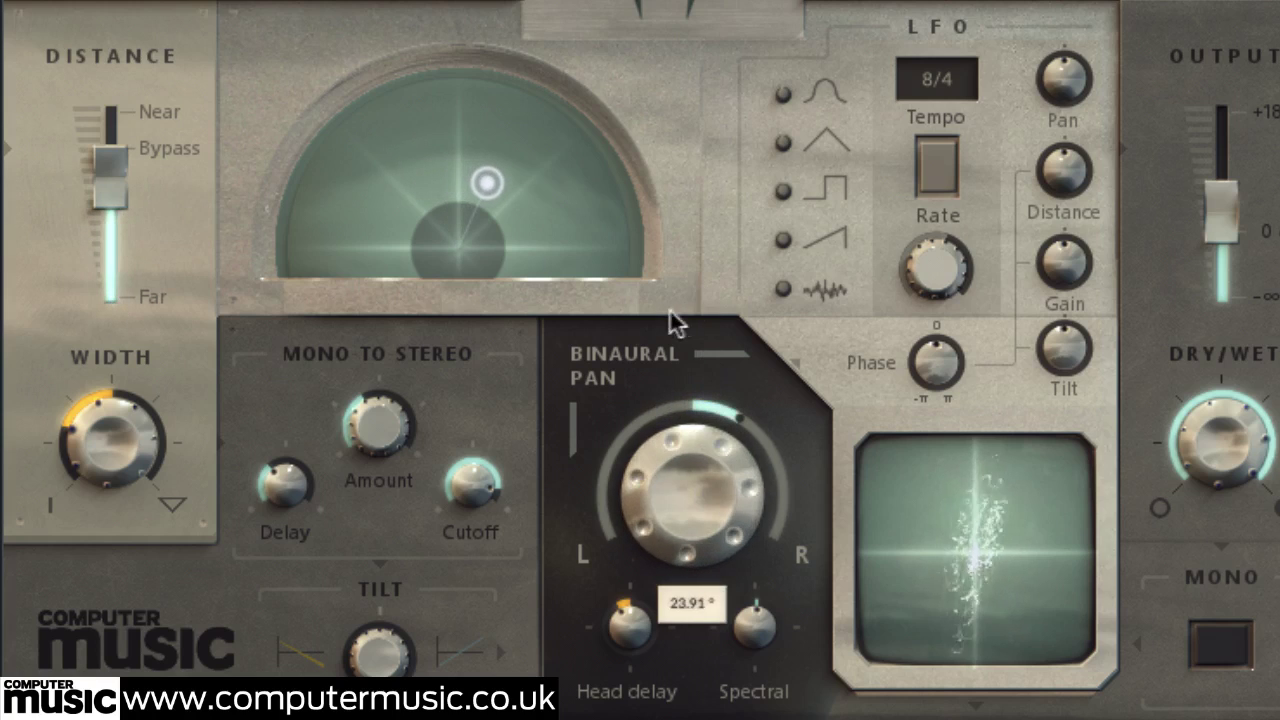
# Move the sound's position marker in the stereo field to -21.63° at distance -12.14, and on to 48.37° at distance -2.75.
pyautogui.moveTo(485, 192); pyautogui.dragTo(419, 147)
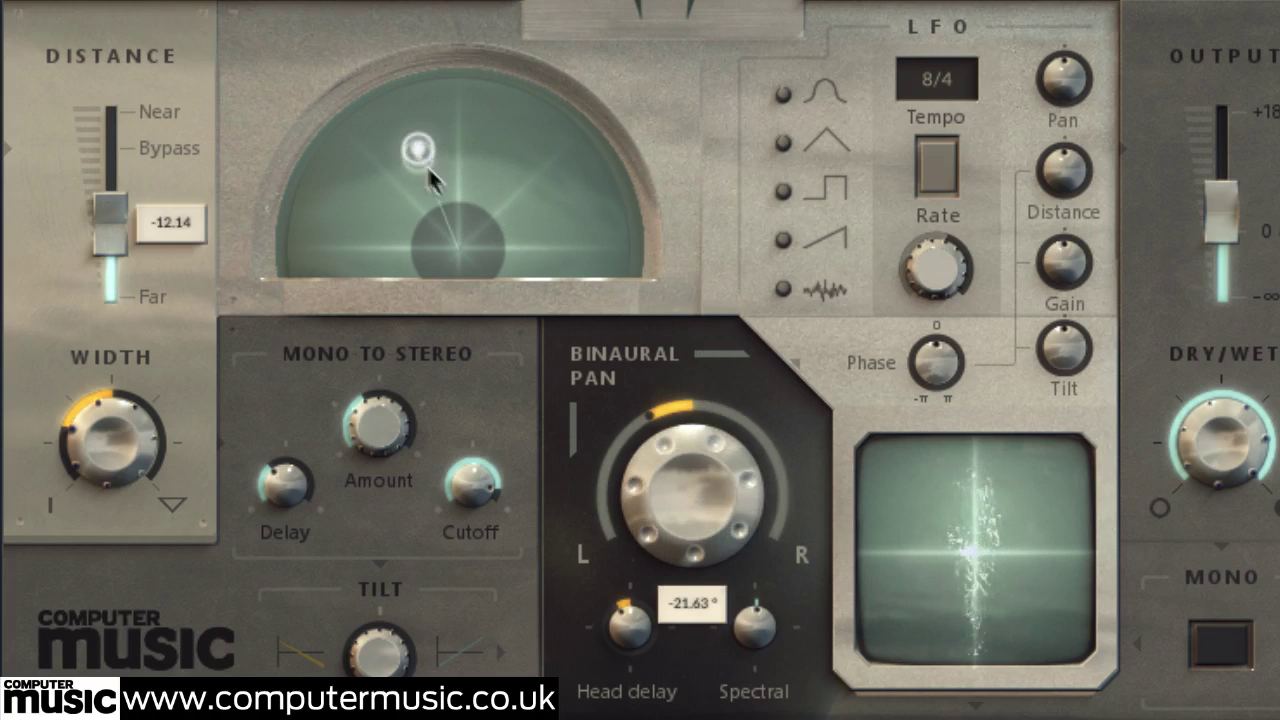
pyautogui.click(506, 208)
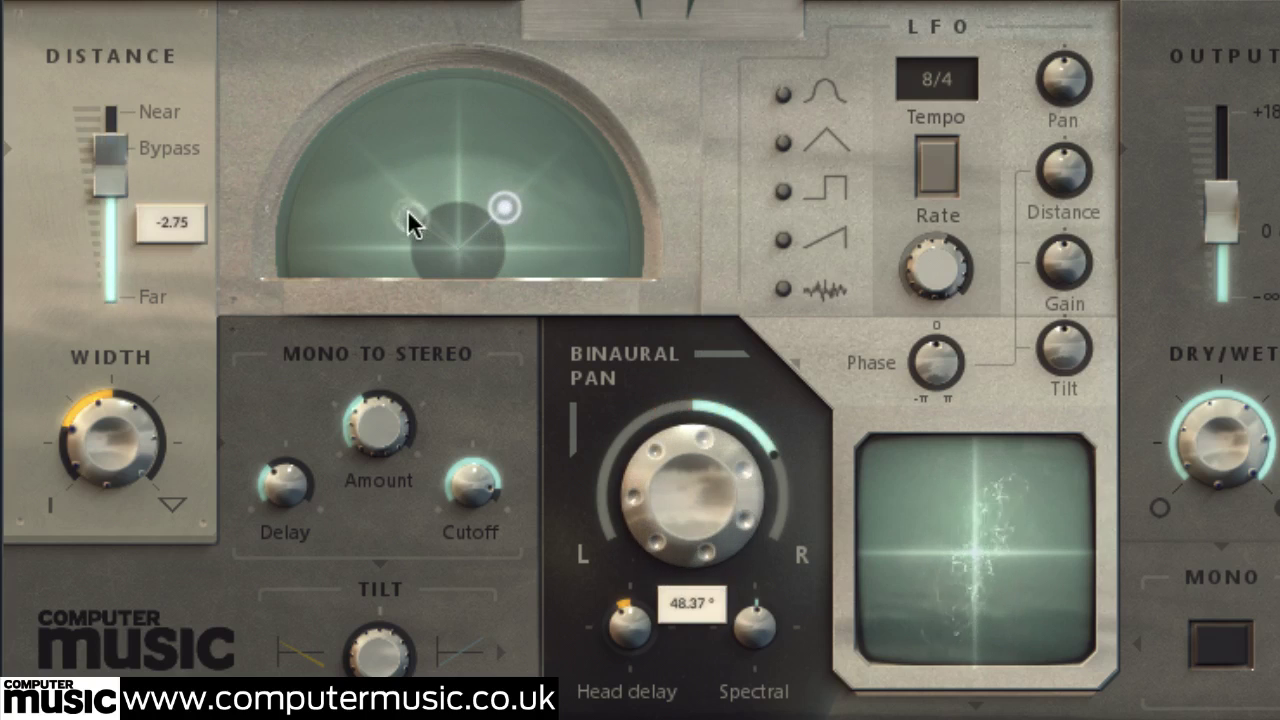